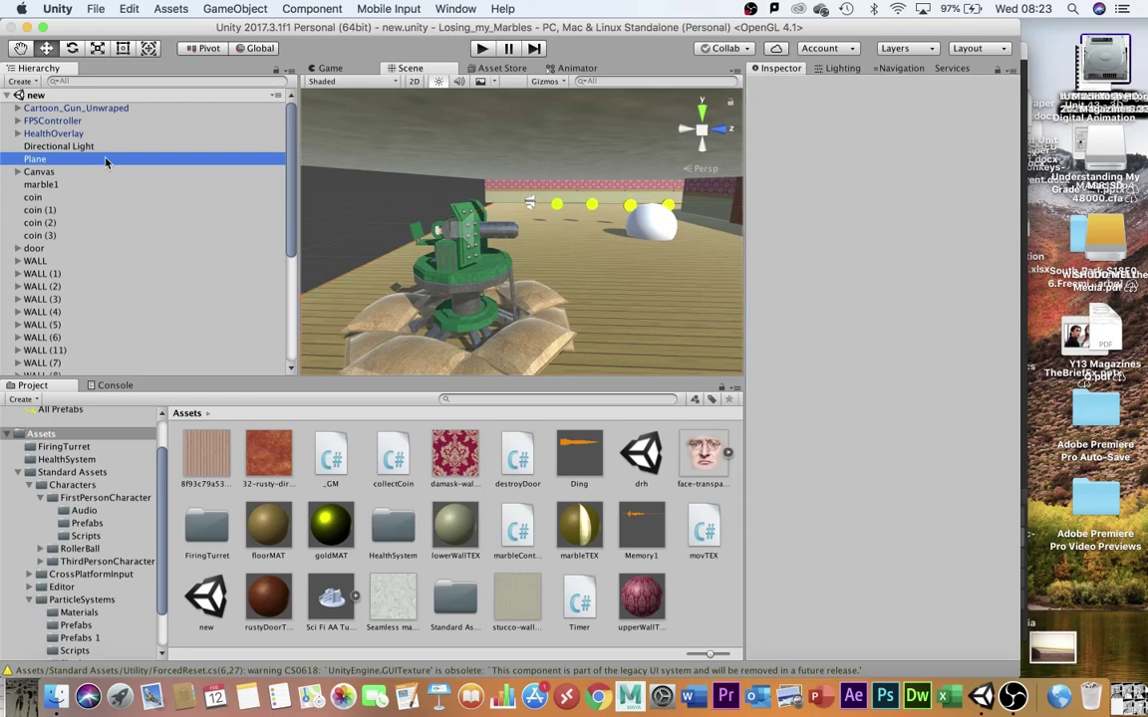
Create a new scene and save it as splash in the Assets folder
left_click(107, 161)
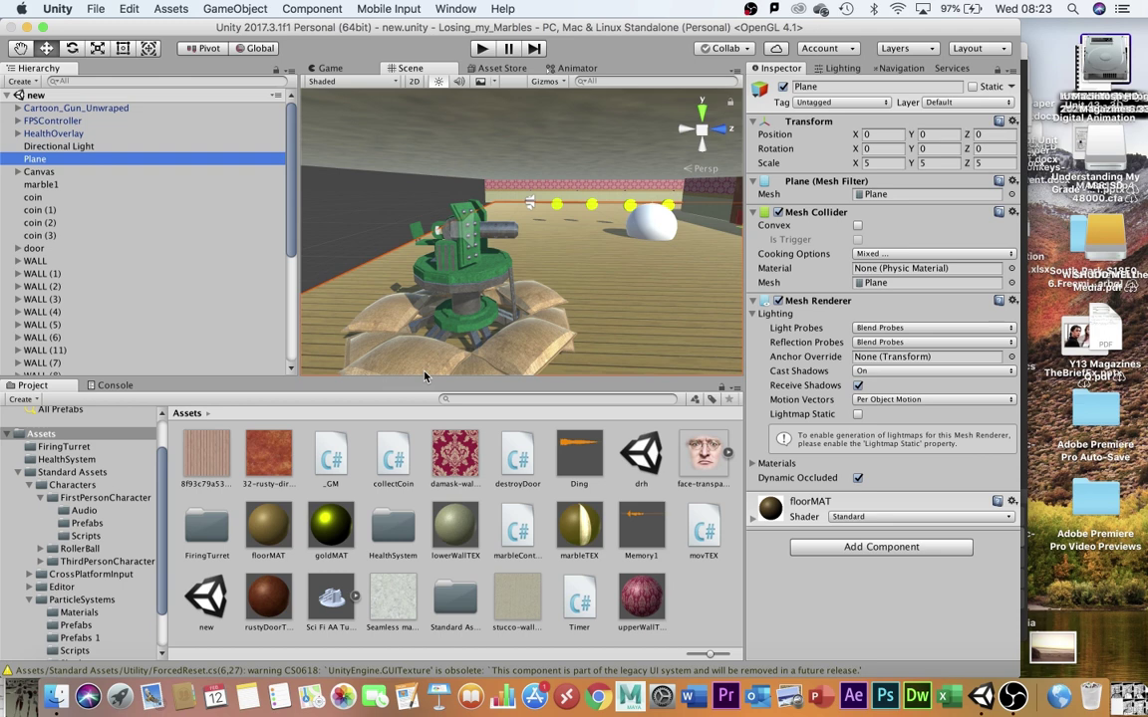
key("super+n")
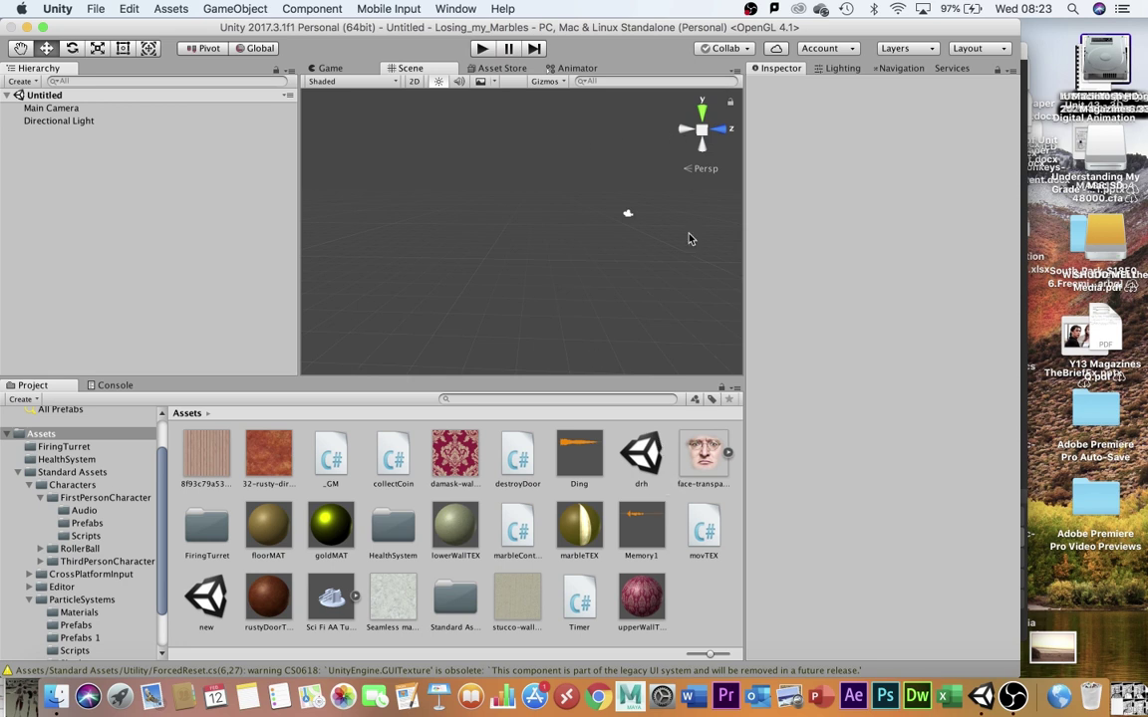
key("super+s")
type("splash")
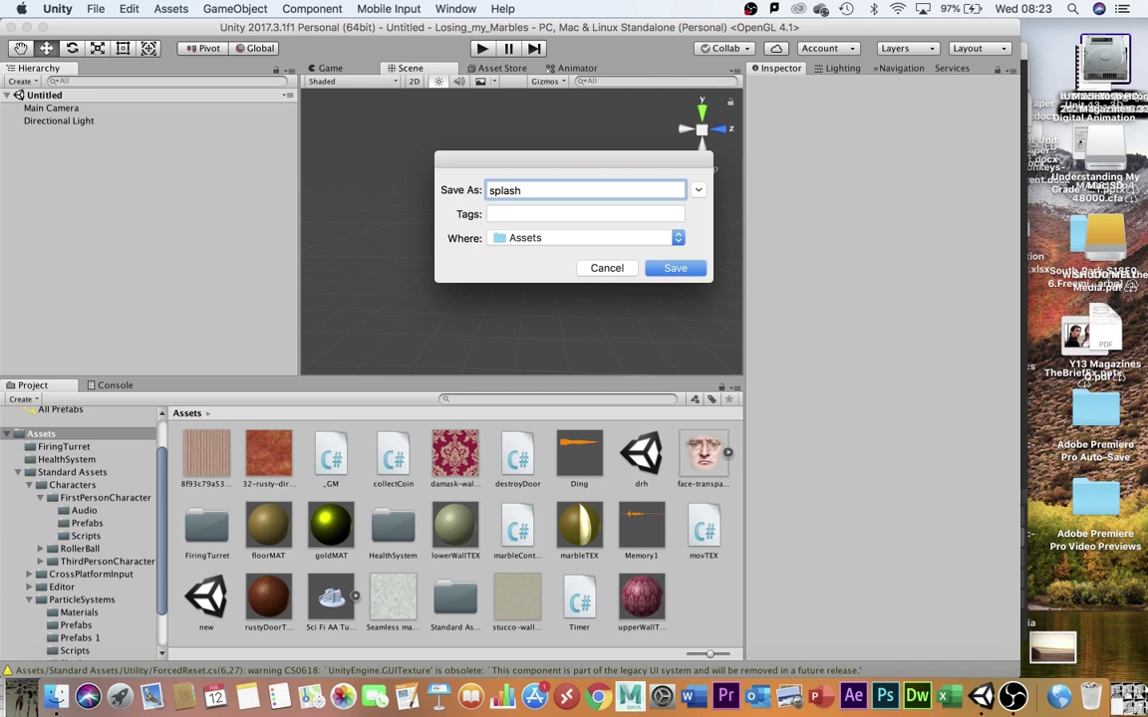
key("Return")
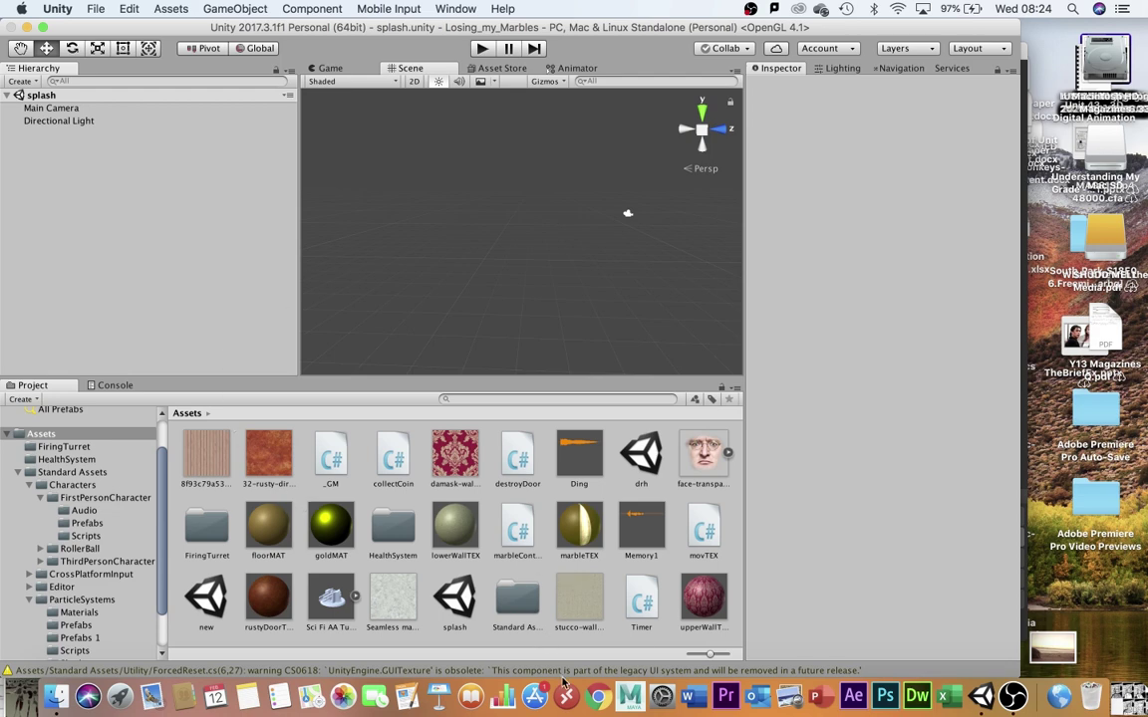
Switch to Google Chrome, open the Things Students Asked Me For folder on OneDrive and download SplashScreen.unitypackage
left_click(599, 694)
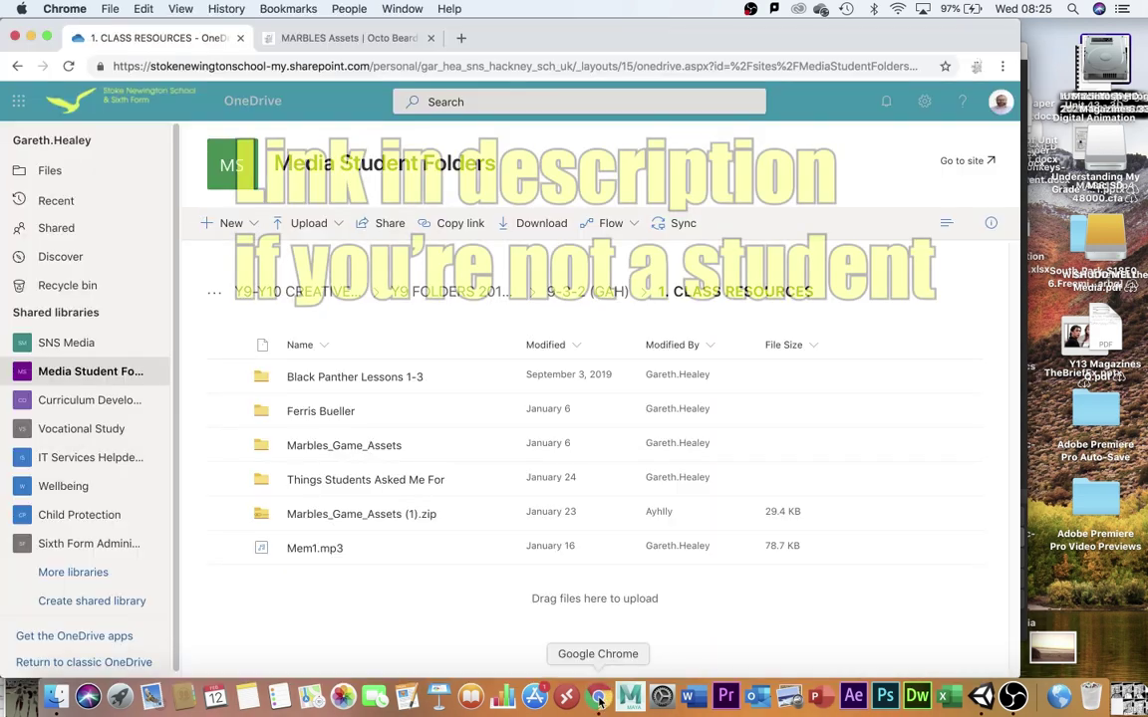
left_click(338, 479)
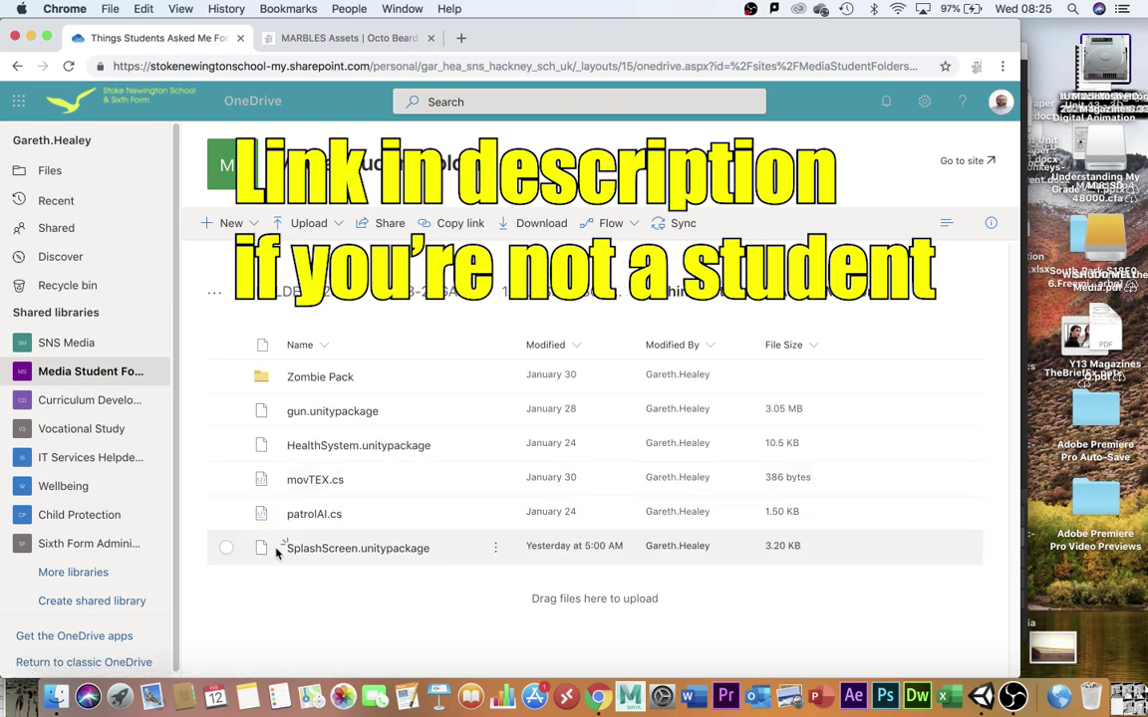
mouse_move(402, 551)
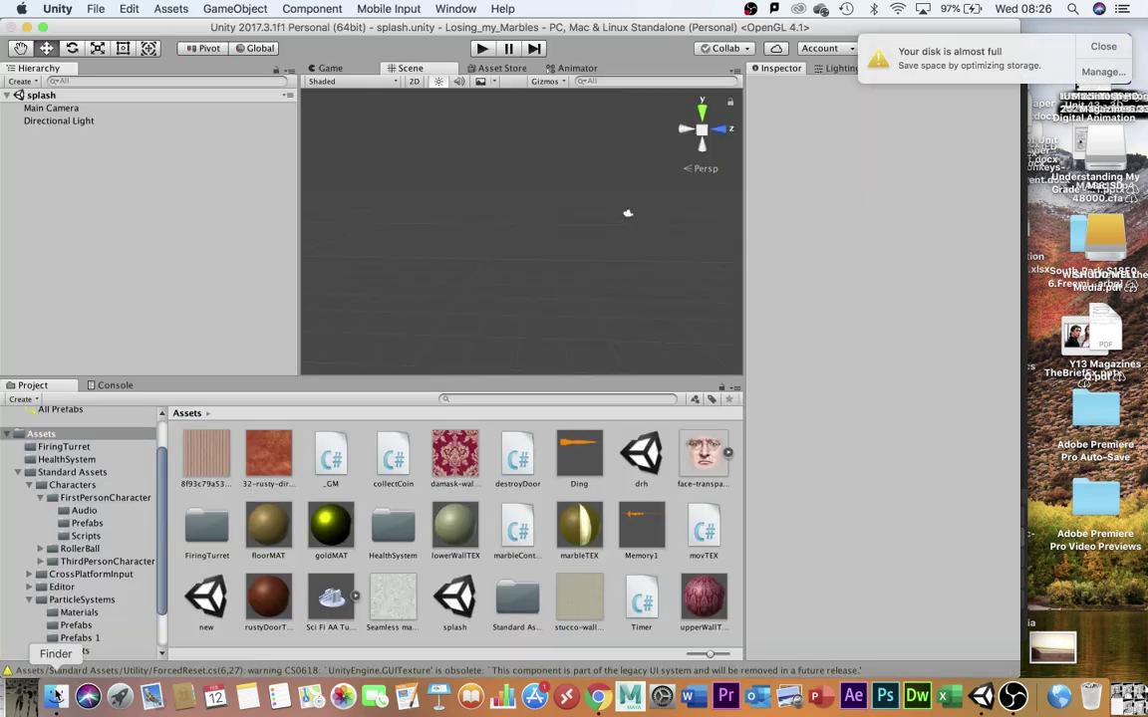
Bring SplashScreen.unitypackage from the Finder's Downloads folder into the Unity project and import all its contents
left_click(57, 695)
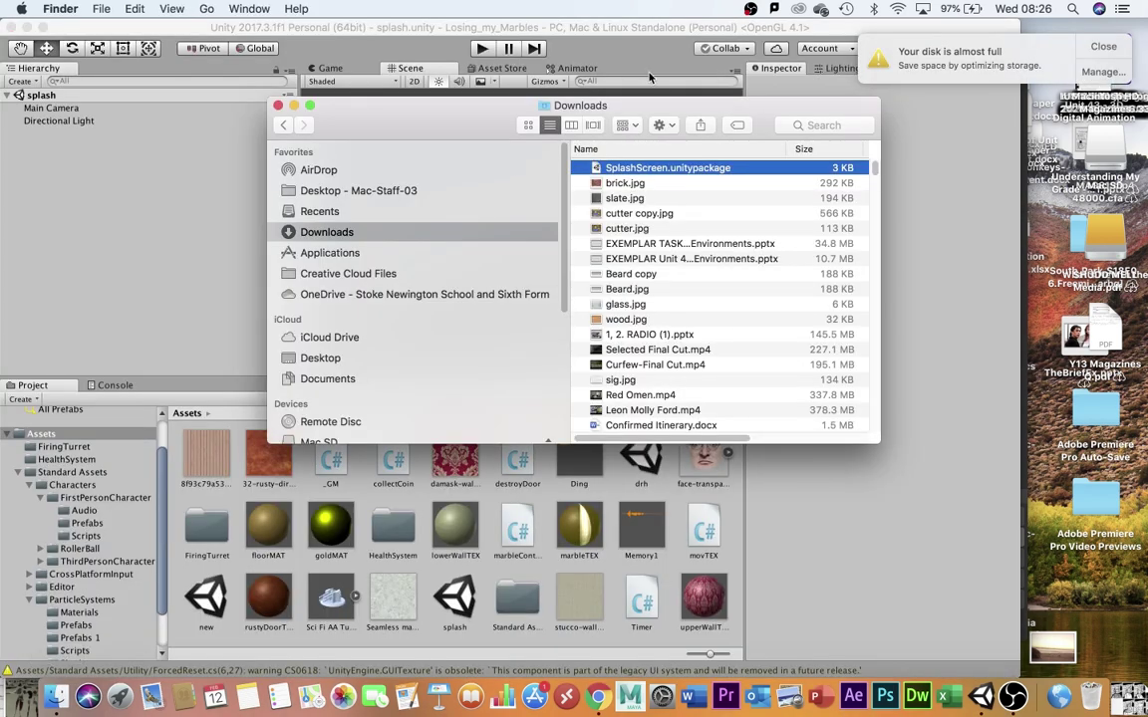
left_click_drag(595, 167, 554, 504)
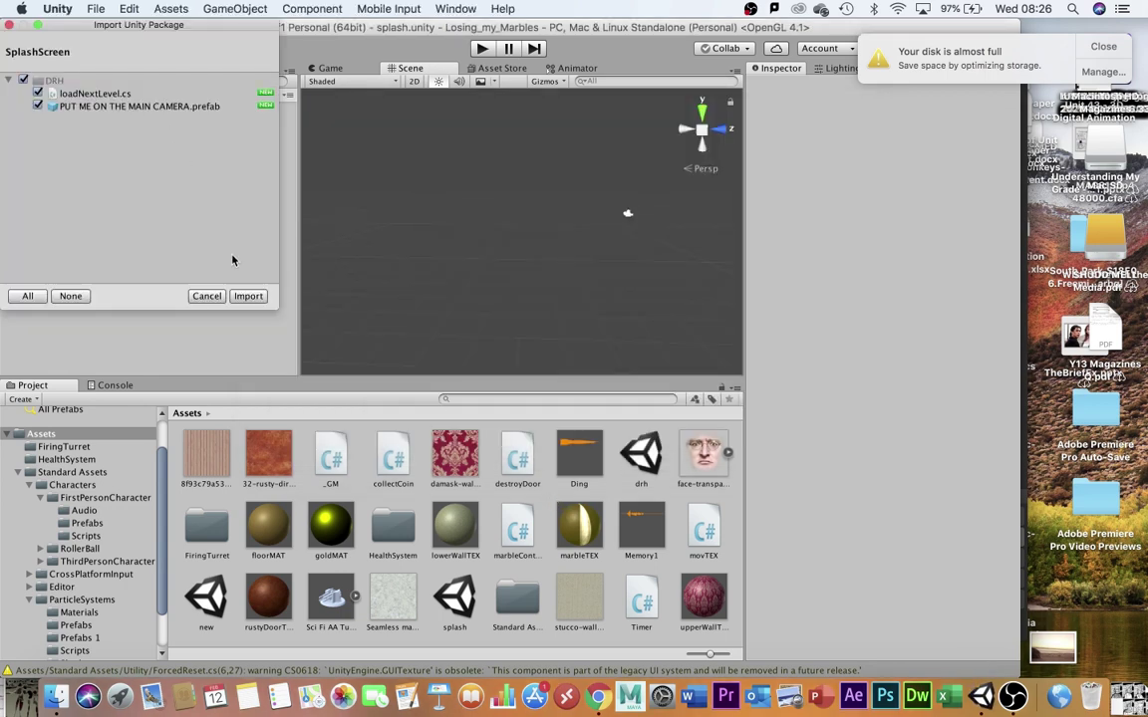
left_click(249, 297)
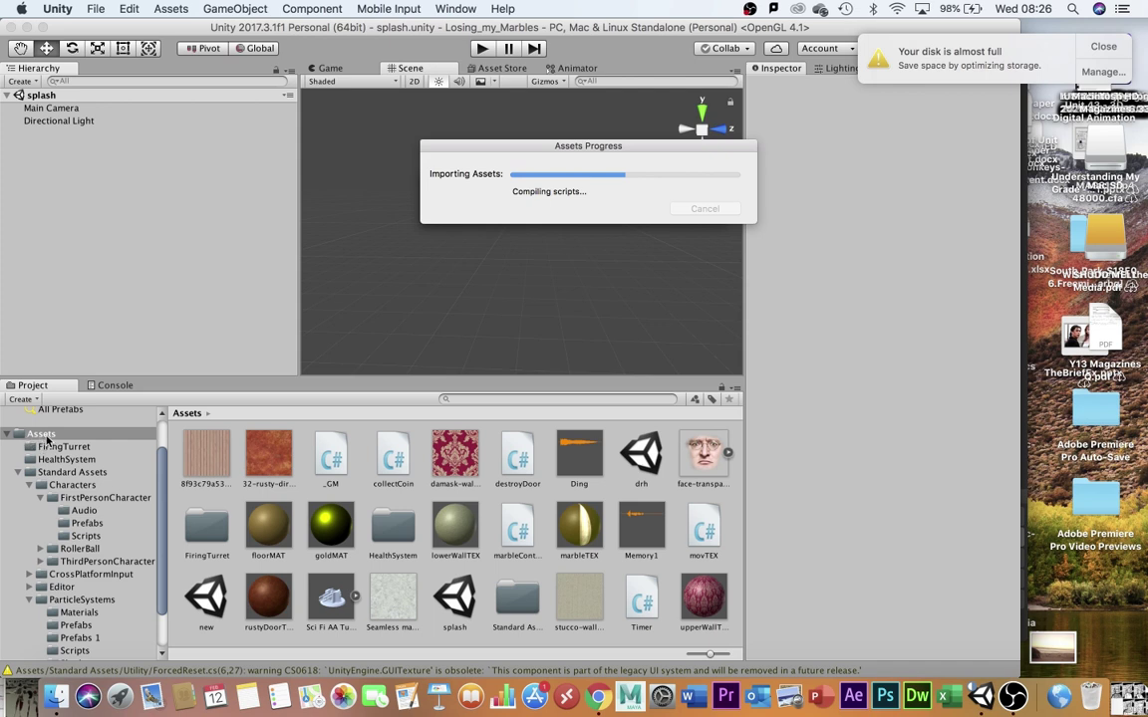
Add the PUT ME ON THE MAIN CAMERA prefab from the DRH folder to the scene and make it a child of Main Camera
left_click(42, 447)
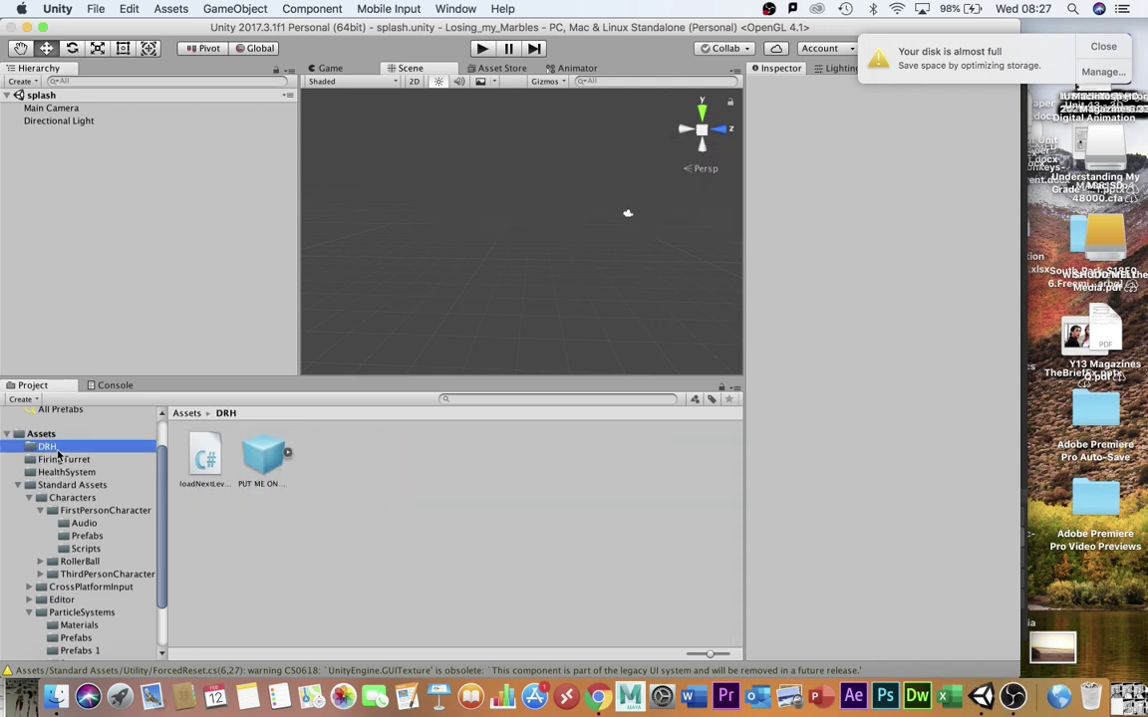
left_click(1102, 47)
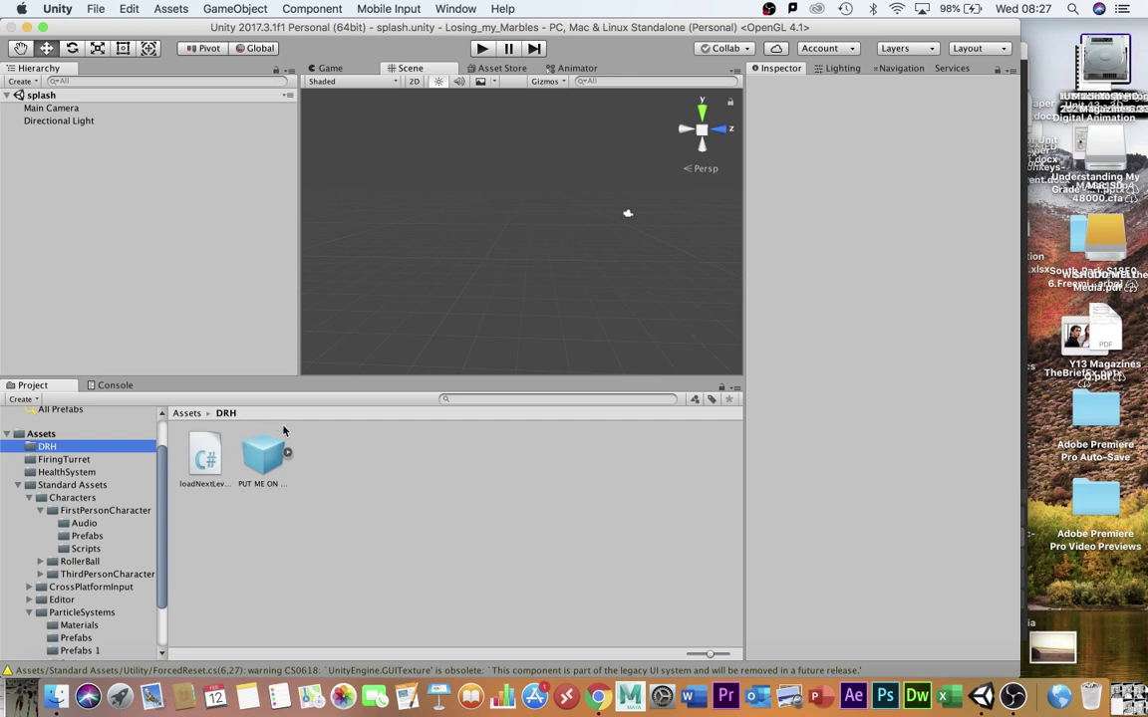
left_click_drag(261, 453, 66, 170)
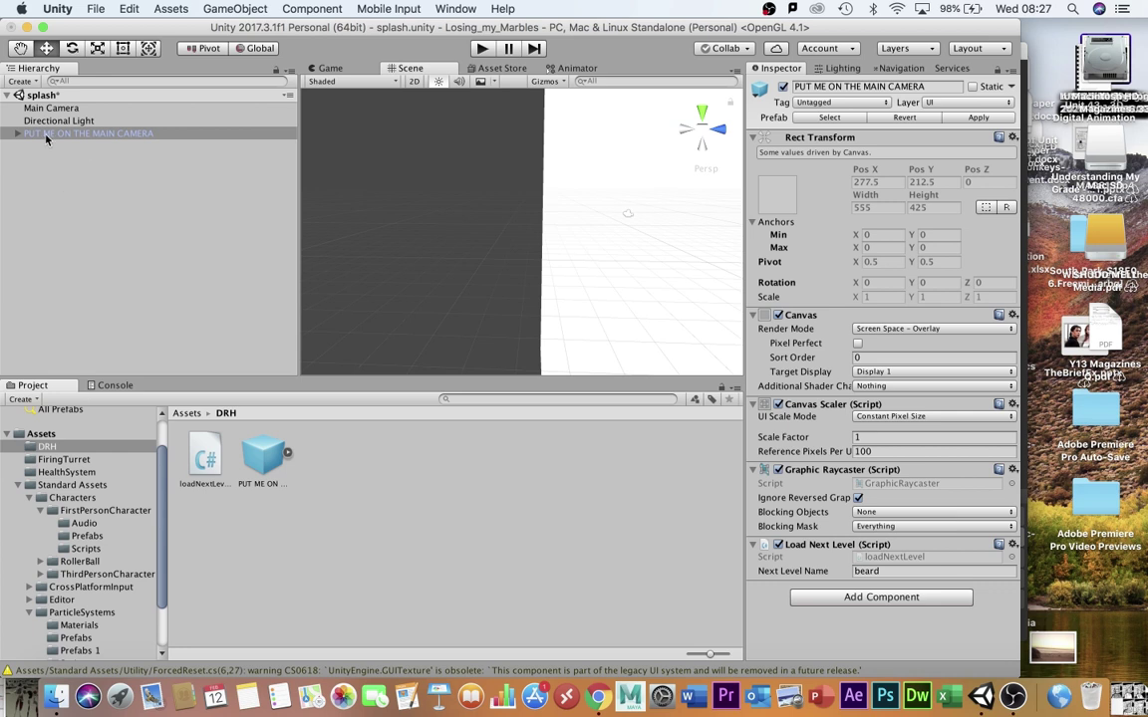
left_click(309, 68)
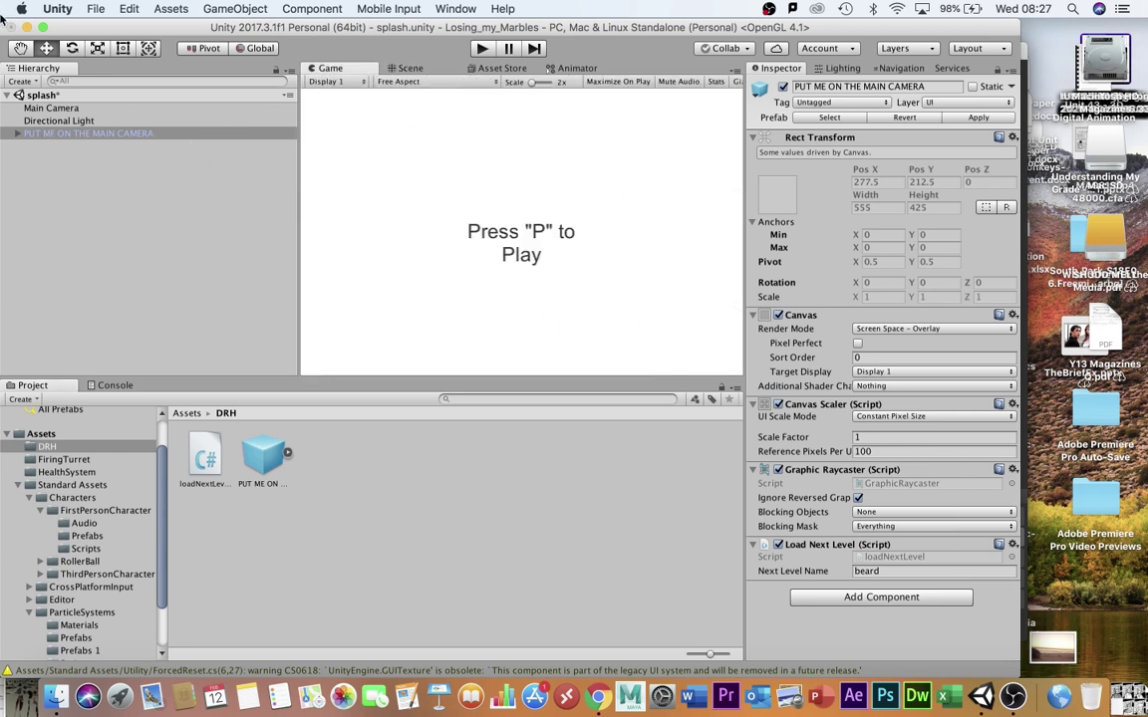
left_click_drag(78, 137, 70, 110)
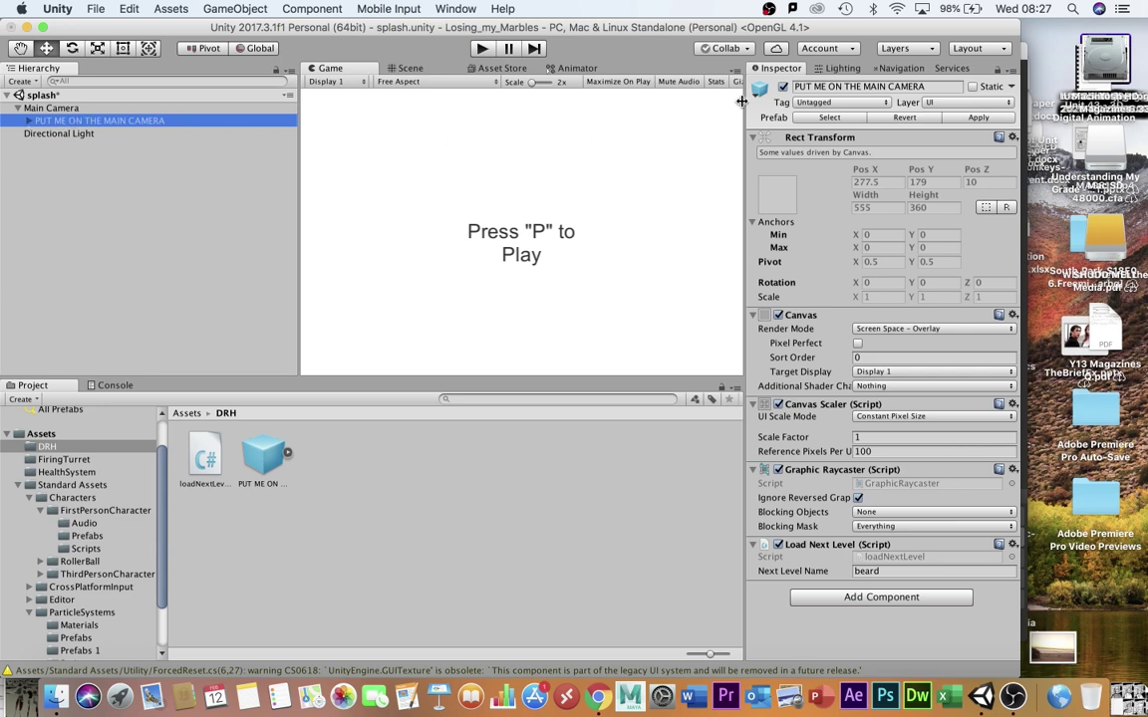
Test-run the splash scene maximized, stop it, and inspect the prefab's Image (OPTIONAL) child
left_click(482, 48)
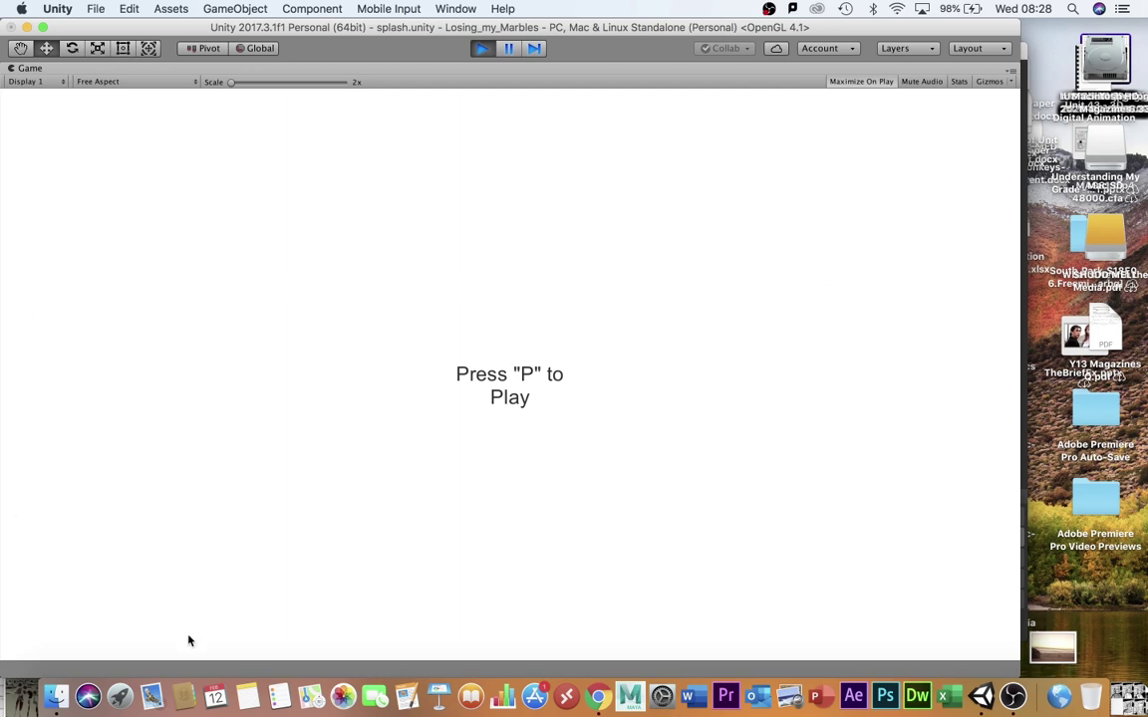
left_click(482, 49)
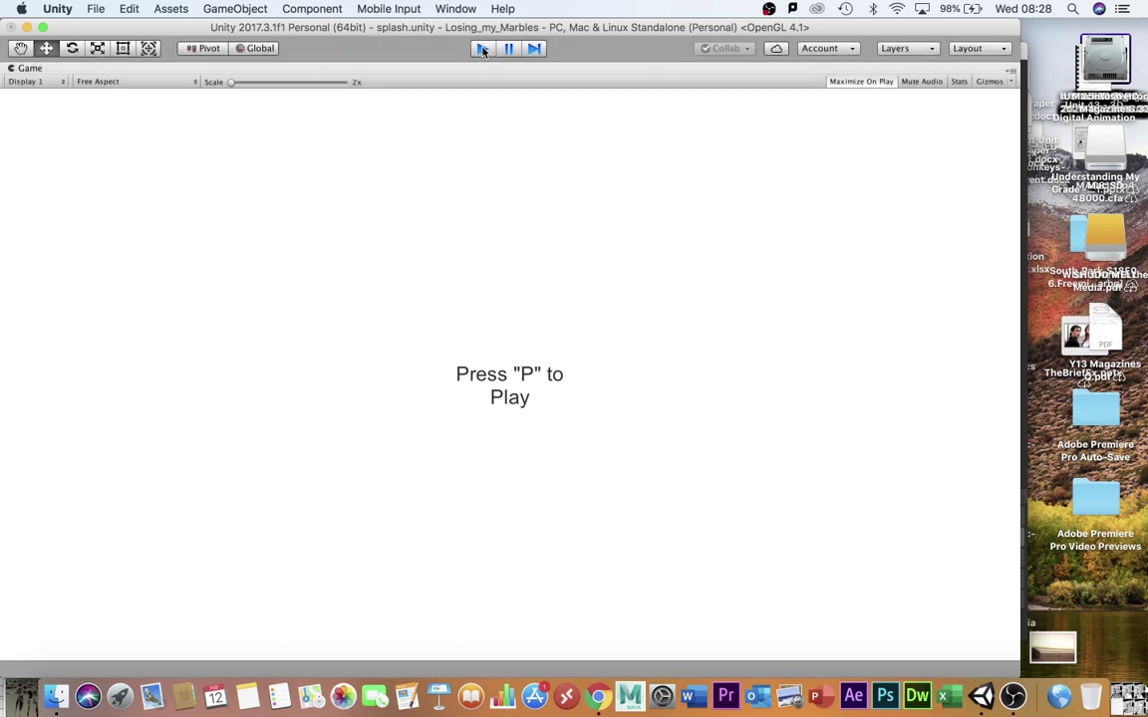
left_click(28, 120)
left_click(28, 121)
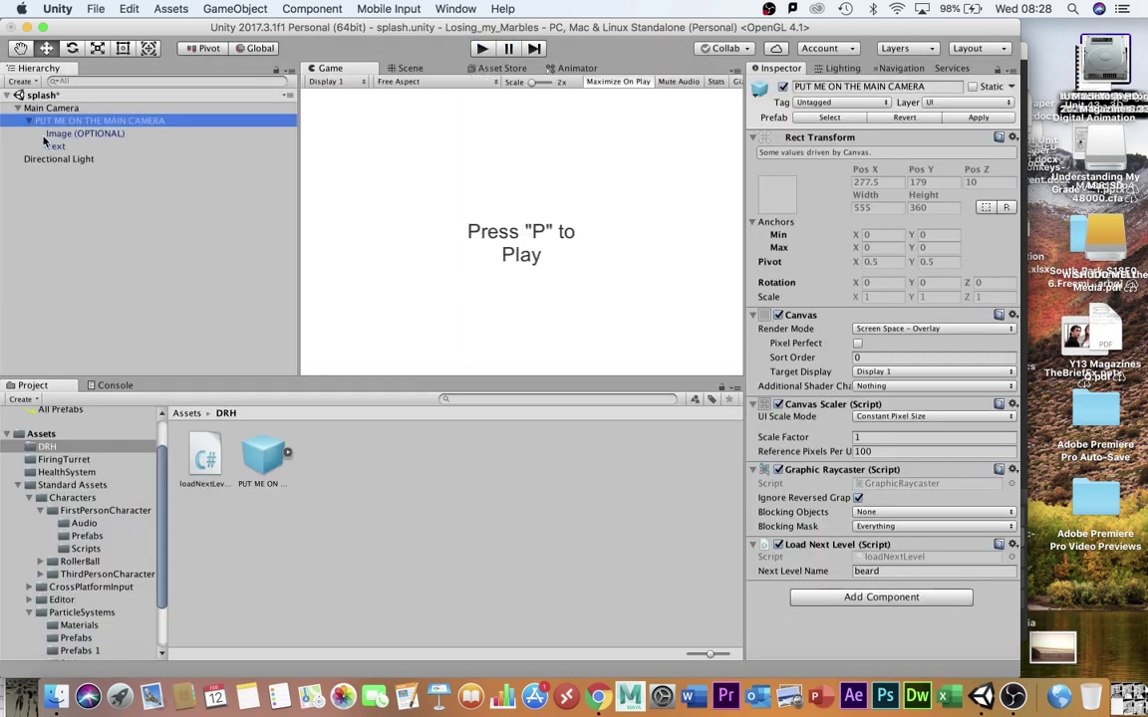
left_click(87, 132)
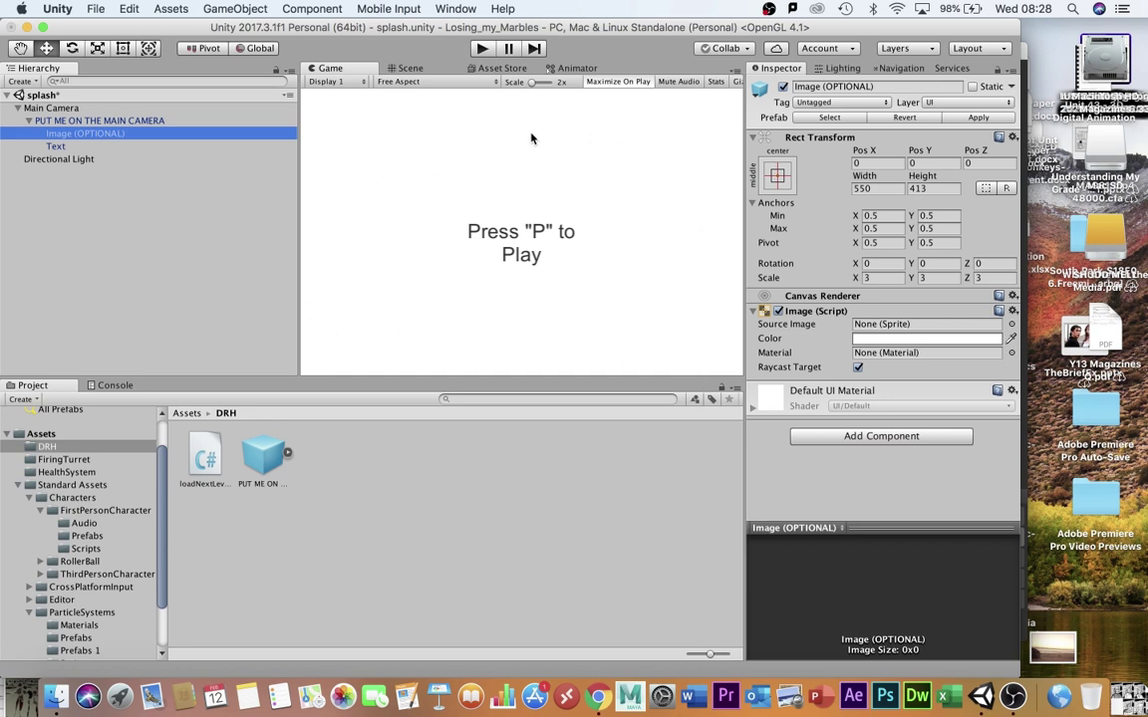
Try appending "further instruction" to the Text object's Press "P" to Play message, and delete the added words
left_click(52, 146)
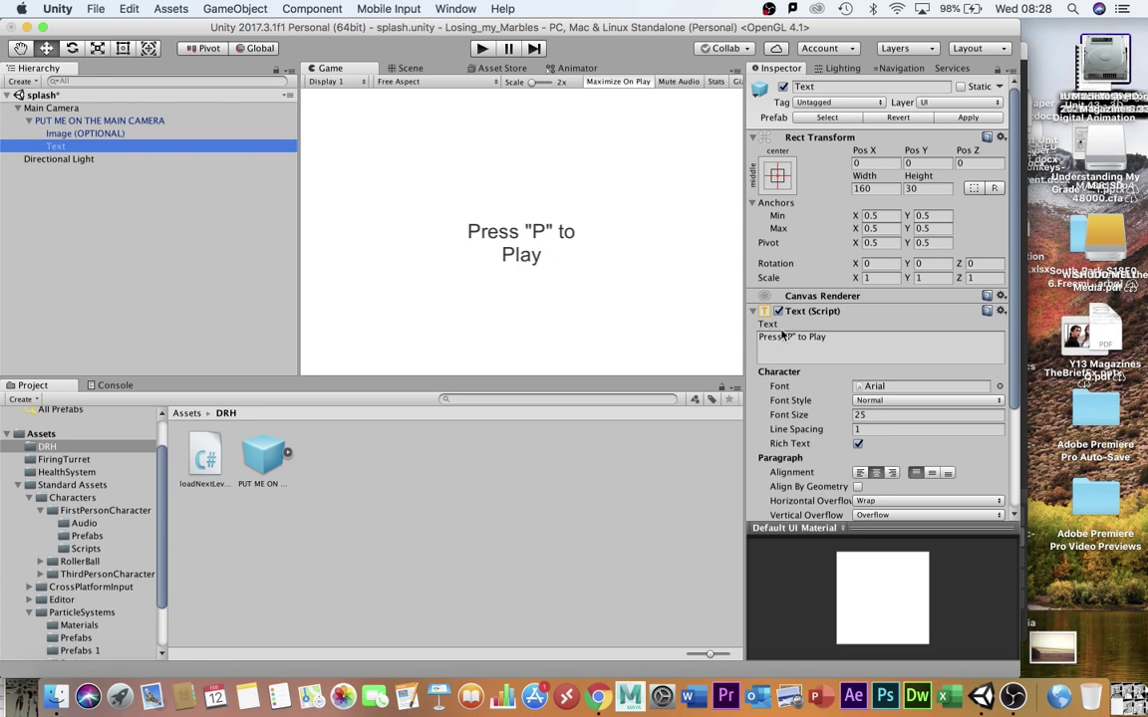
left_click(857, 344)
left_click(857, 344)
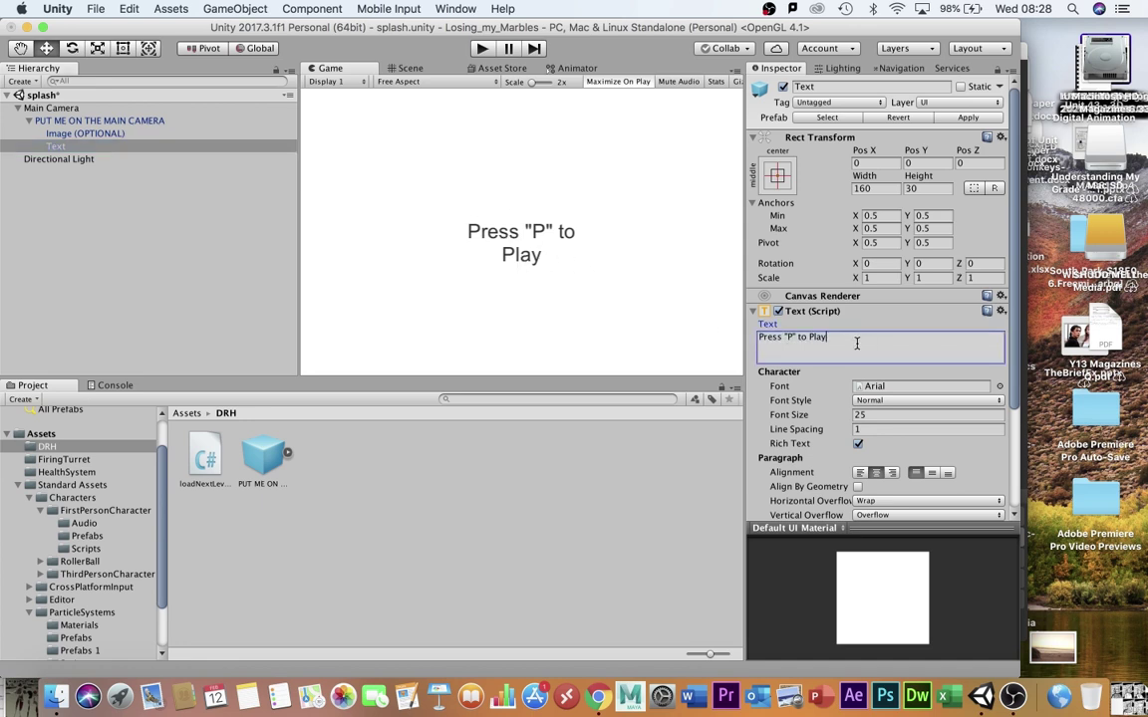
type("further instruction")
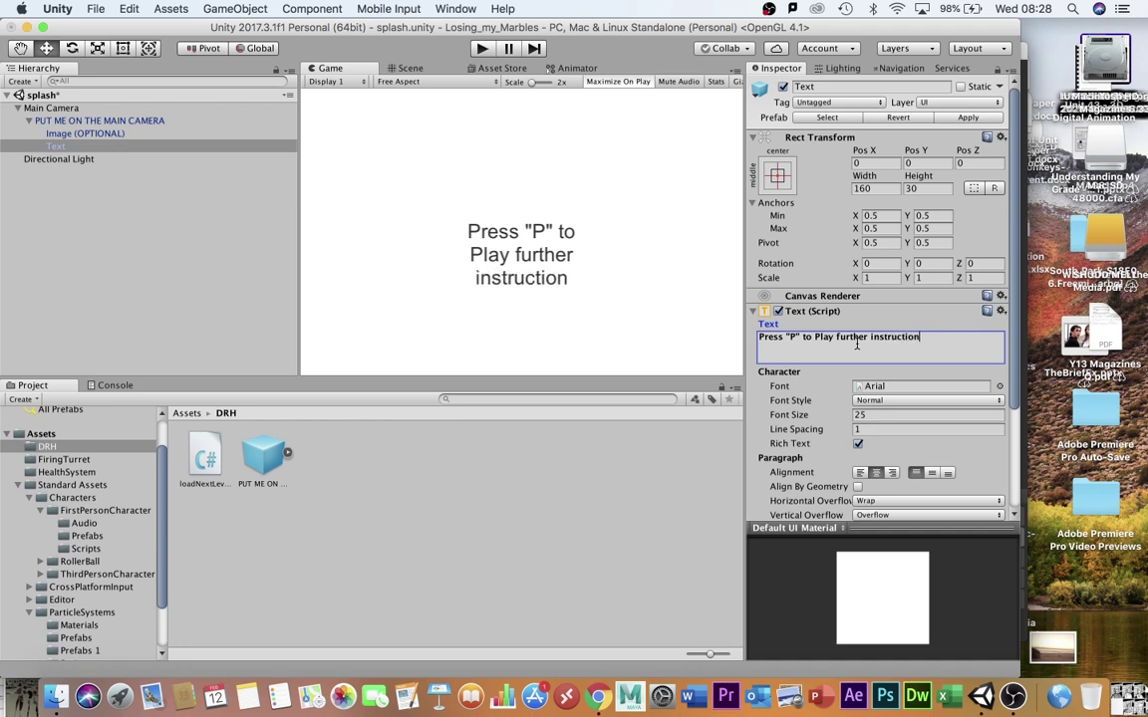
key("alt+shift+Left")
key("alt+shift+Left")
key("BackSpace")
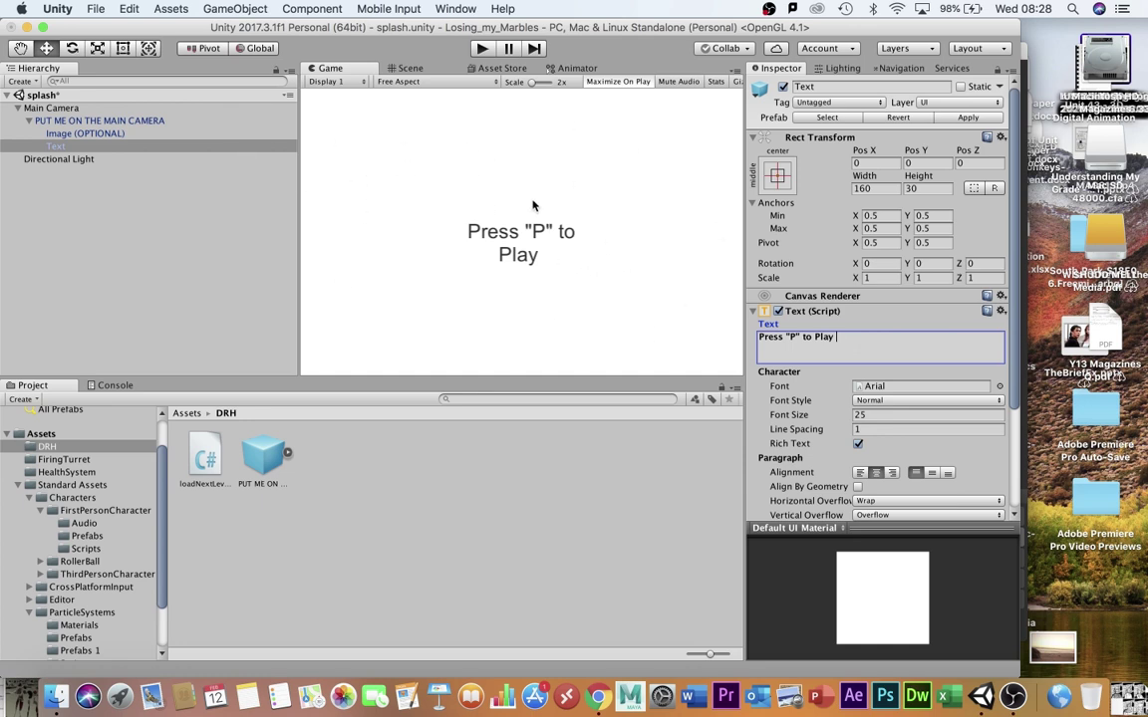
Set the Next Level Name of the PUT ME ON THE MAIN CAMERA object to drh, matching the scene in Assets
left_click(62, 121)
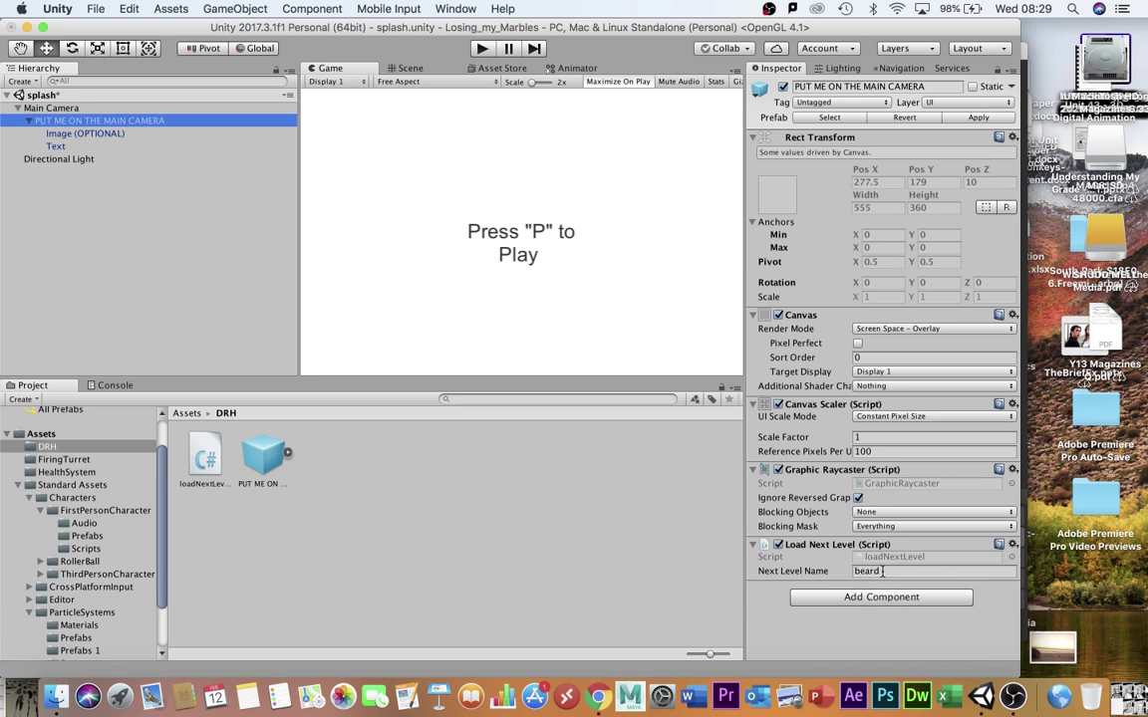
left_click(55, 433)
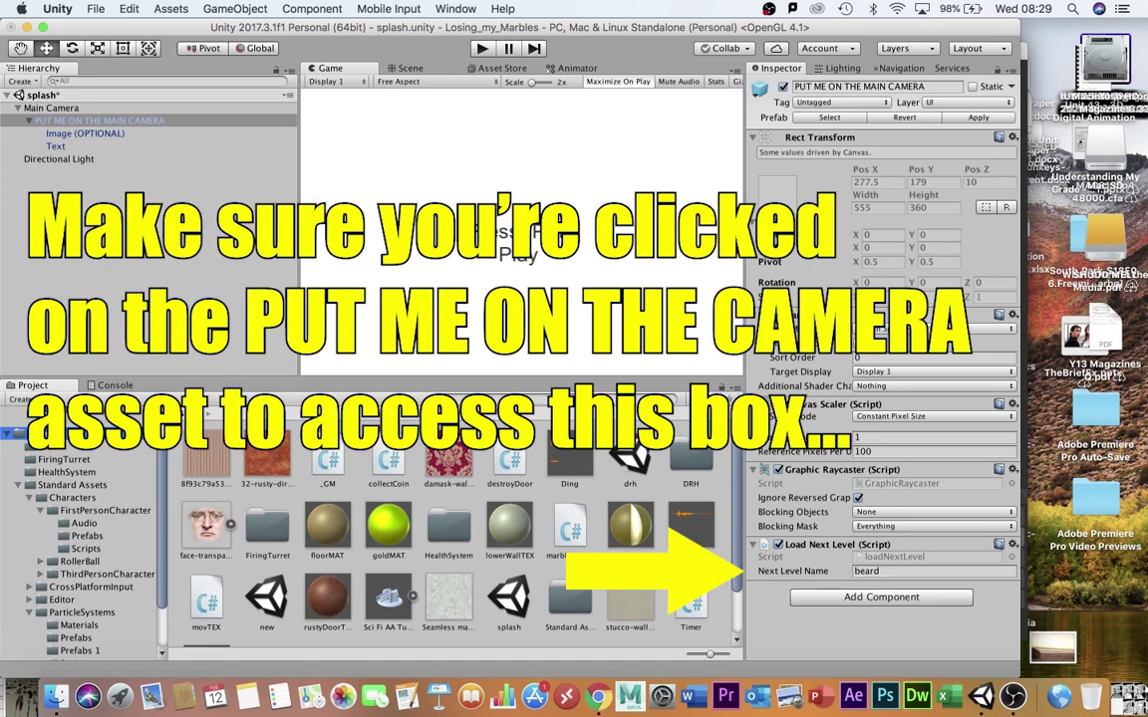
left_click(884, 571)
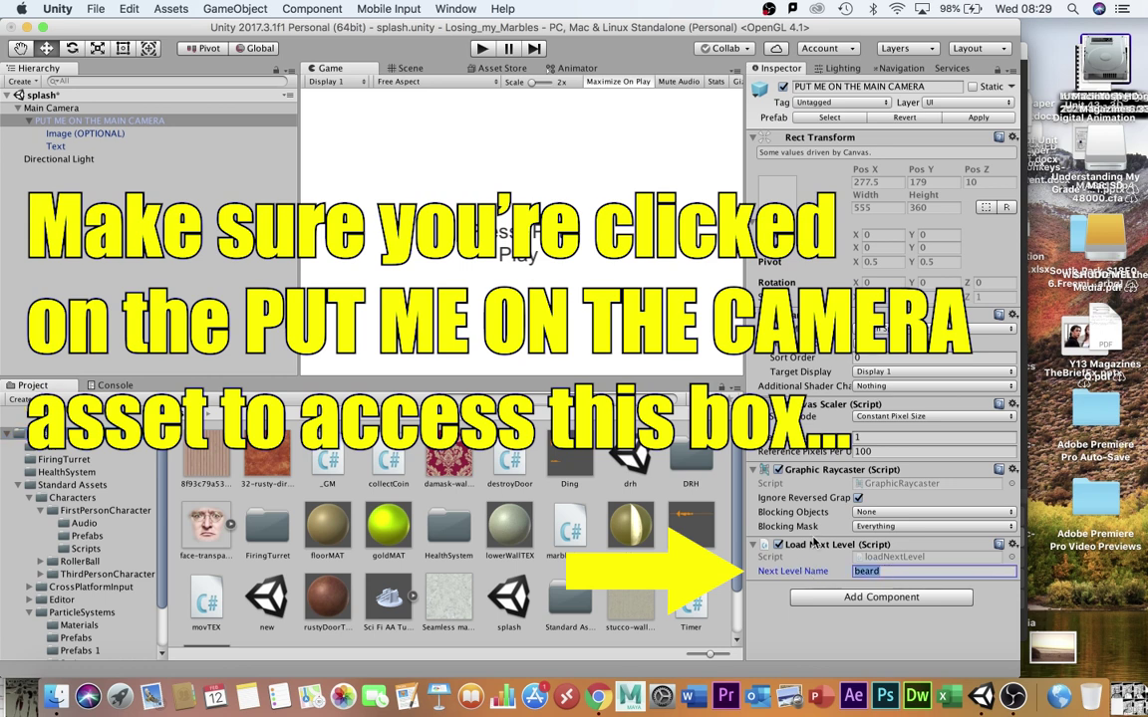
type("drh")
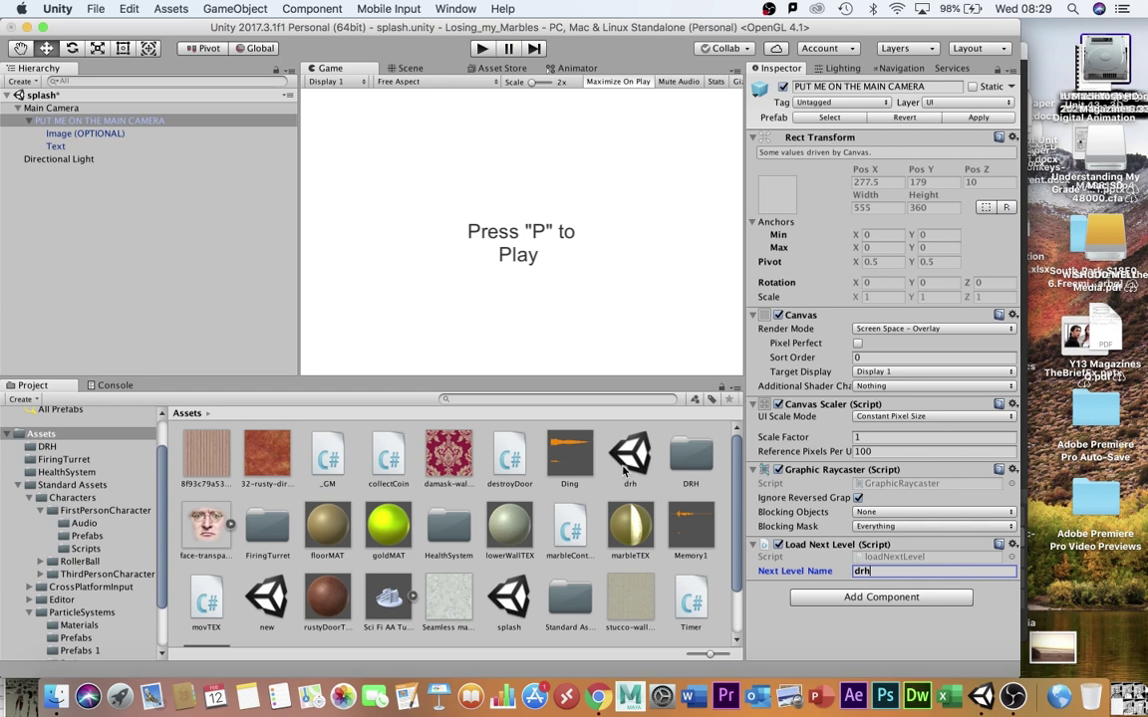
Open the Build Settings and remove the drh scene from Scenes In Build
left_click(92, 10)
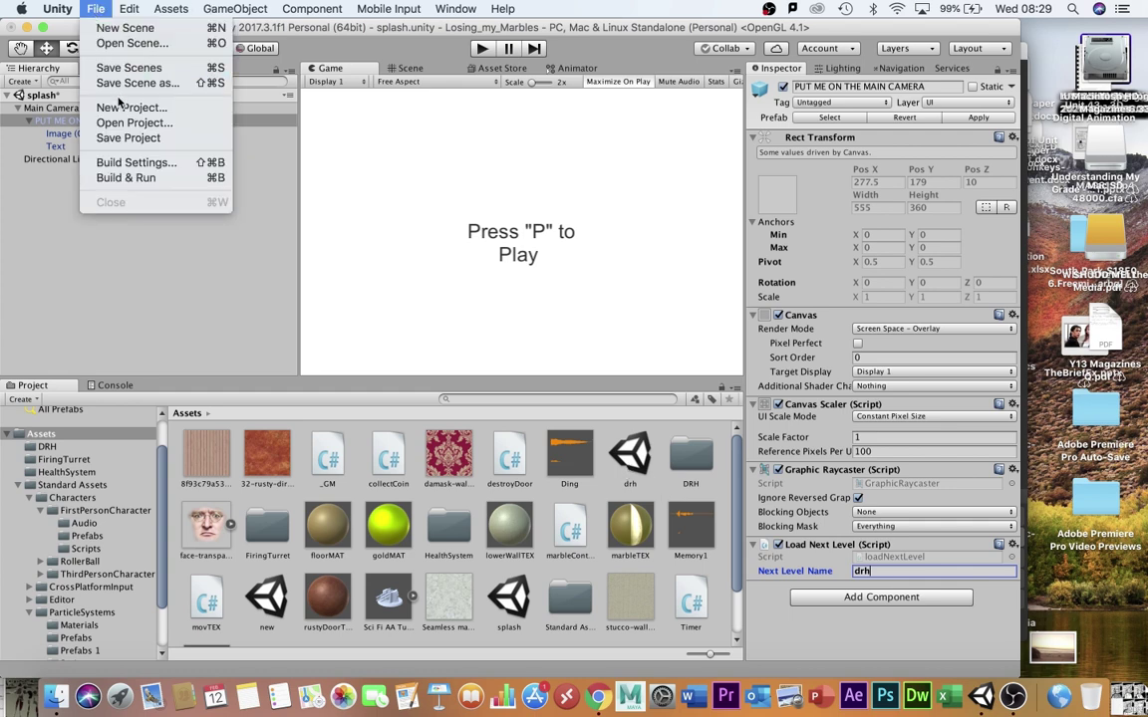
left_click(127, 164)
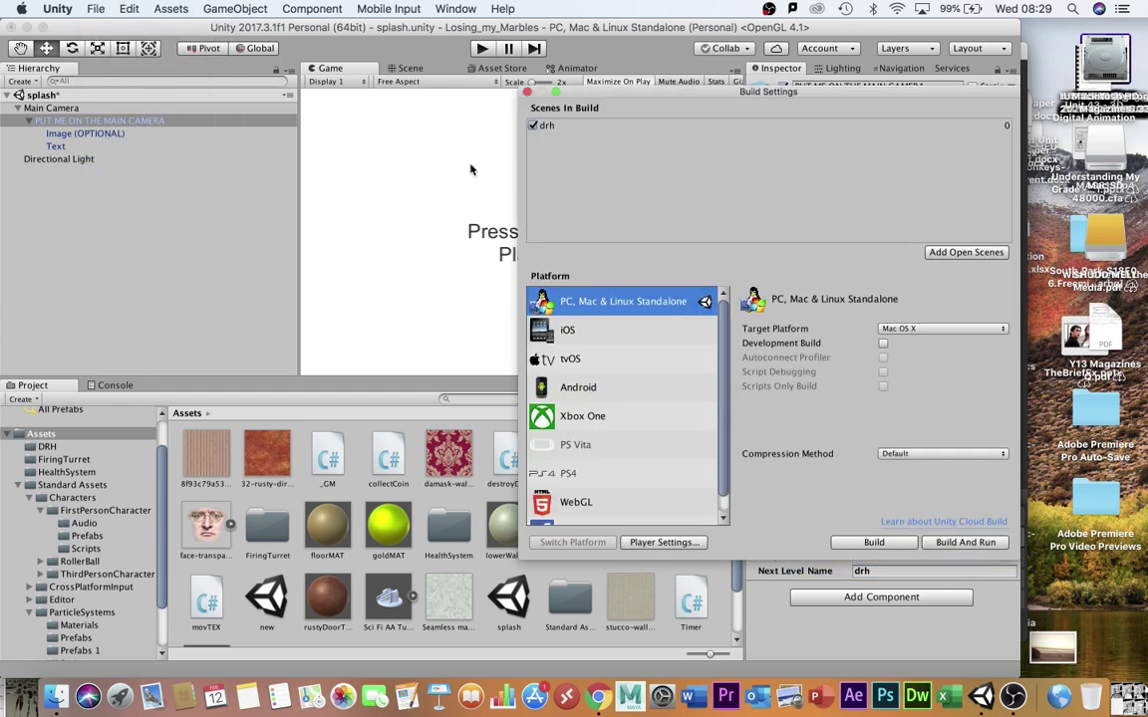
left_click(570, 129)
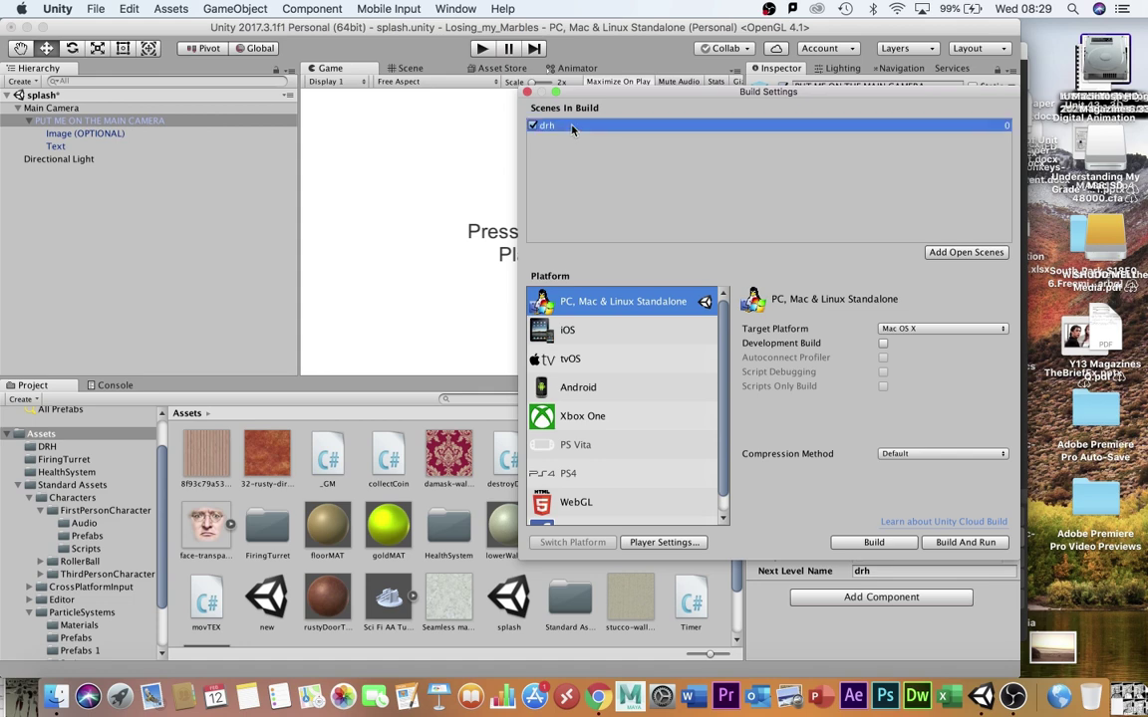
key("BackSpace")
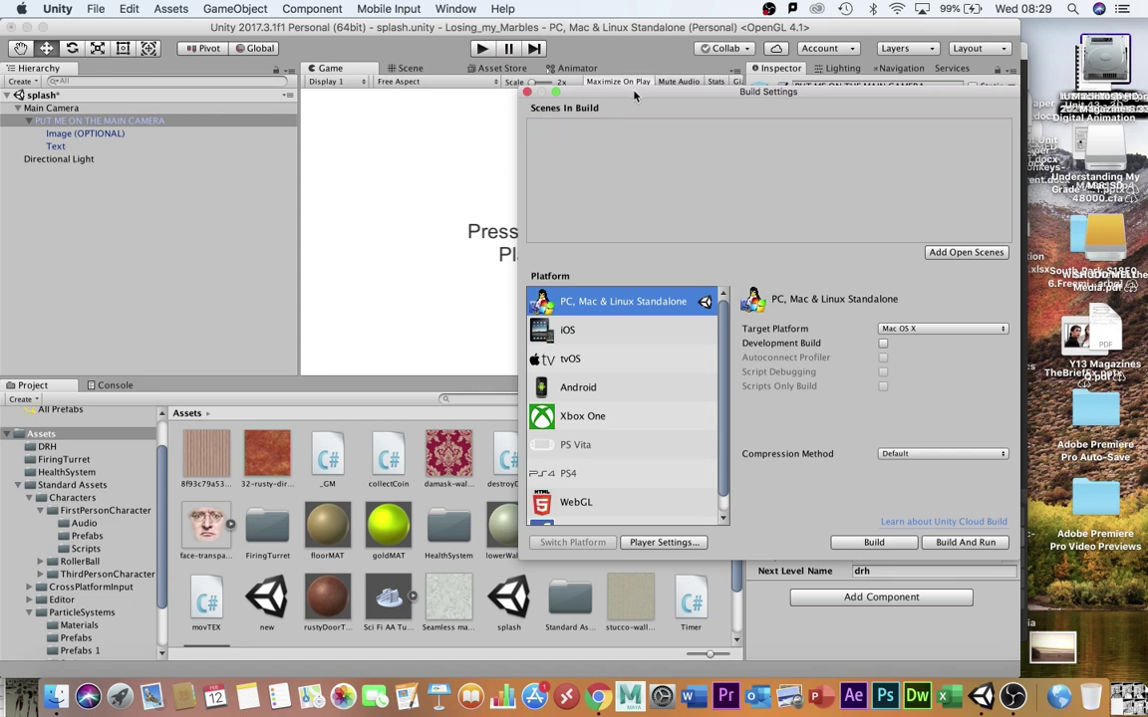
Add the splash scene and, below it, the drh scene from Assets to Scenes In Build
left_click_drag(632, 91, 362, 50)
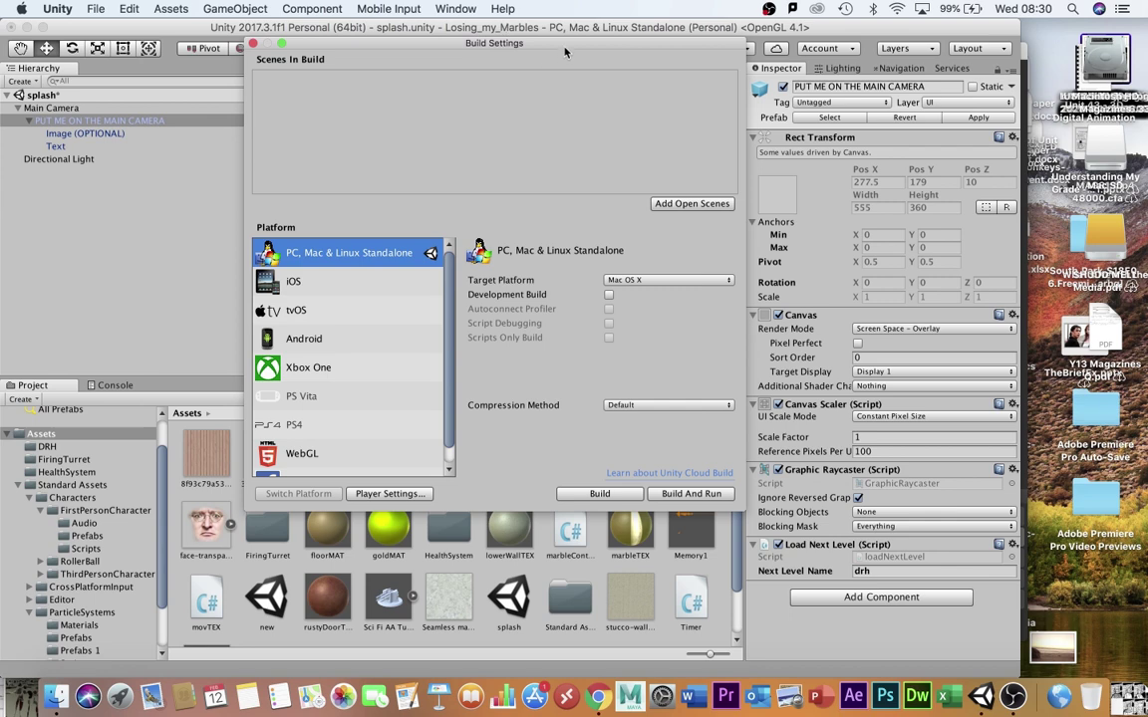
left_click_drag(564, 52, 385, 39)
left_click(511, 600)
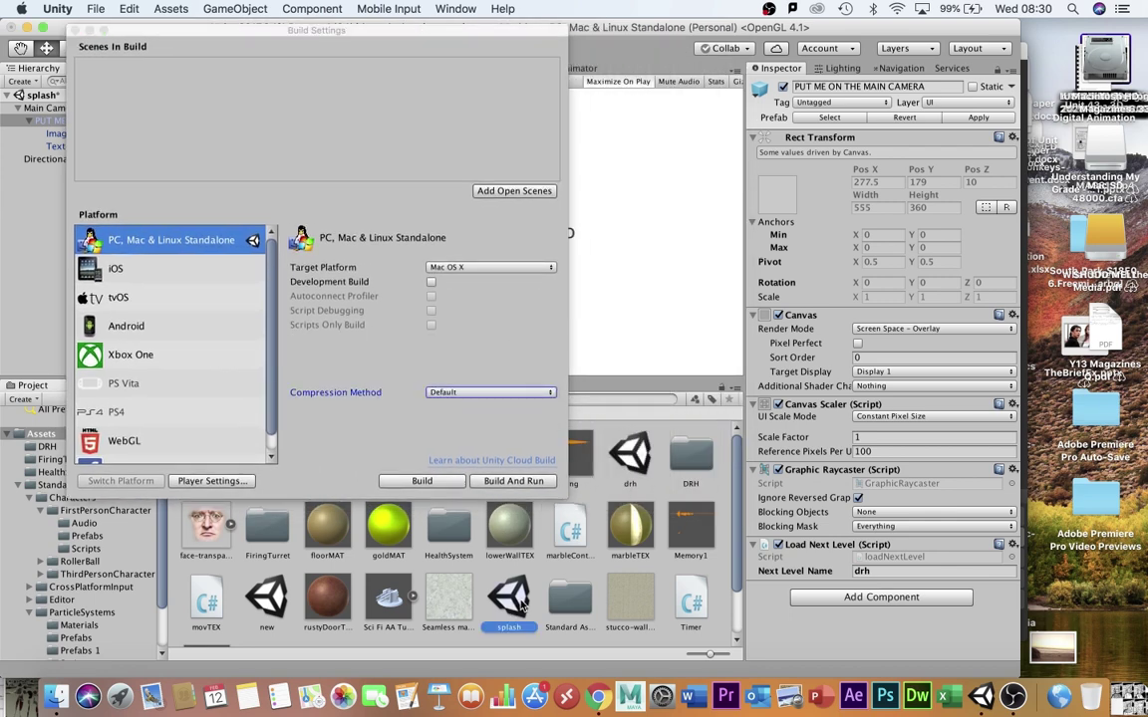
left_click_drag(511, 600, 160, 83)
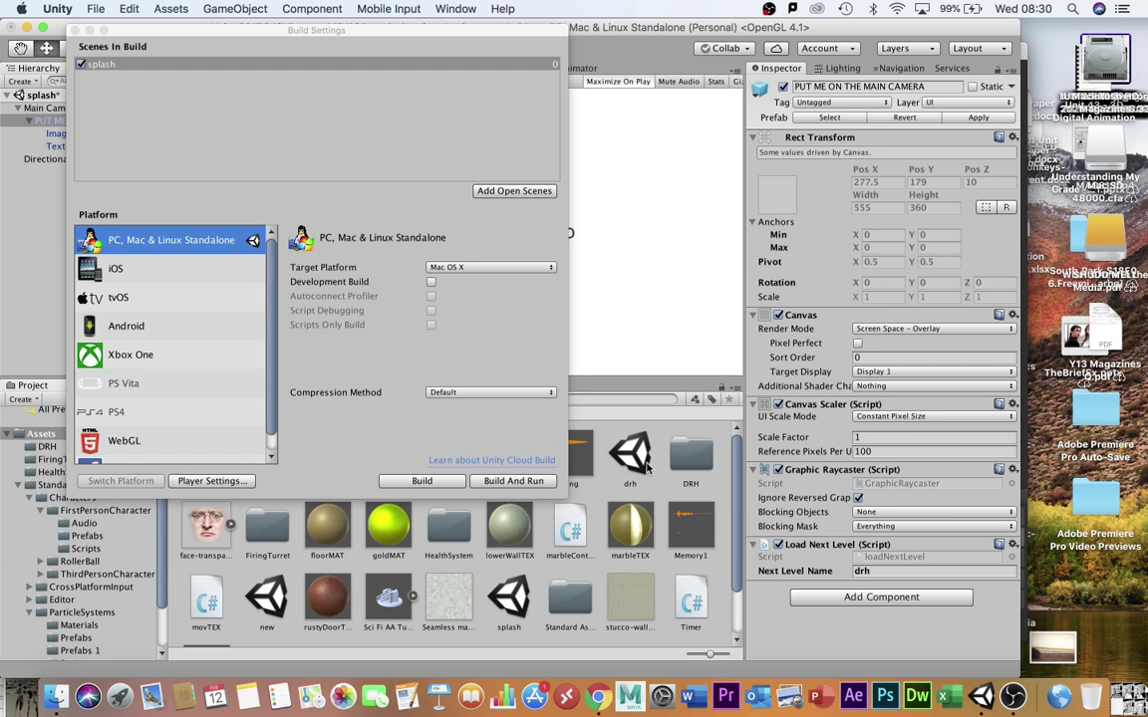
left_click_drag(645, 465, 149, 85)
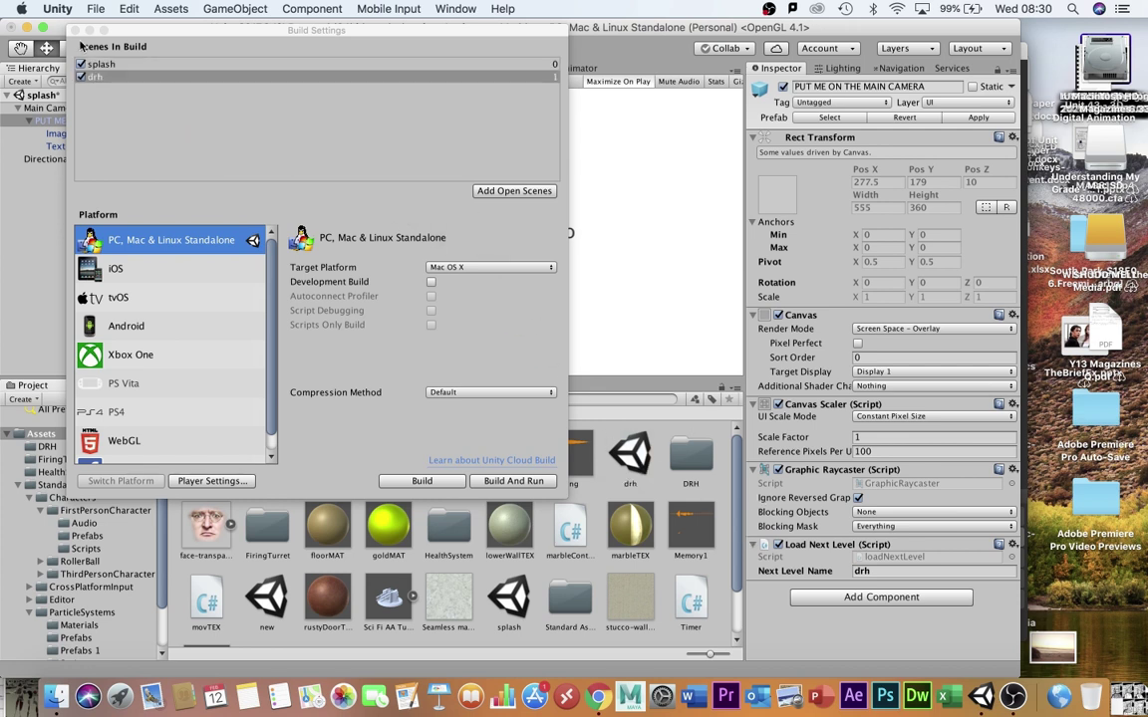
Check the order of splash and drh in Scenes In Build, close the Build Settings and save the splash scene
left_click(116, 65)
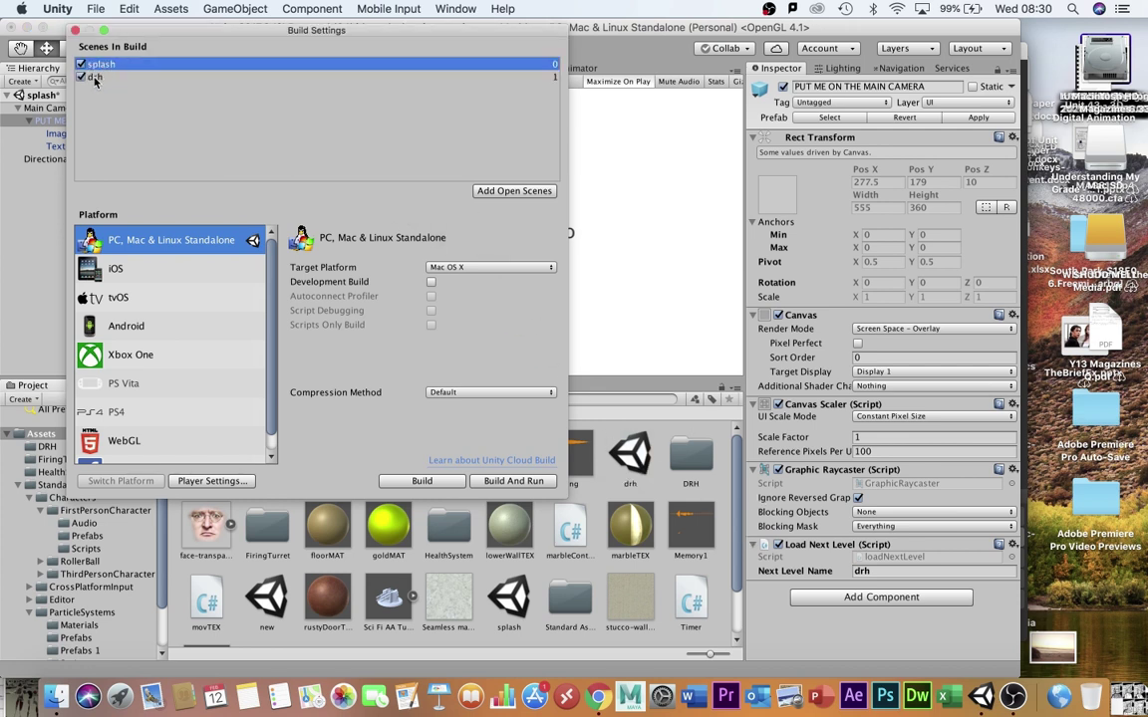
left_click(94, 78)
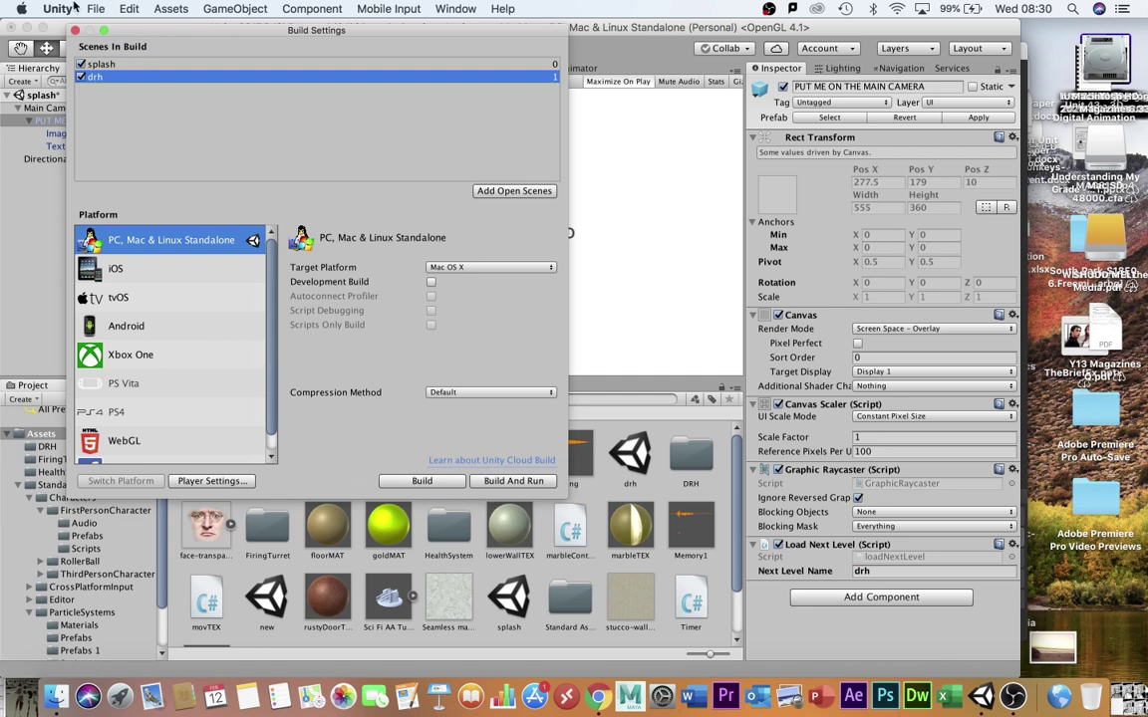
left_click(74, 31)
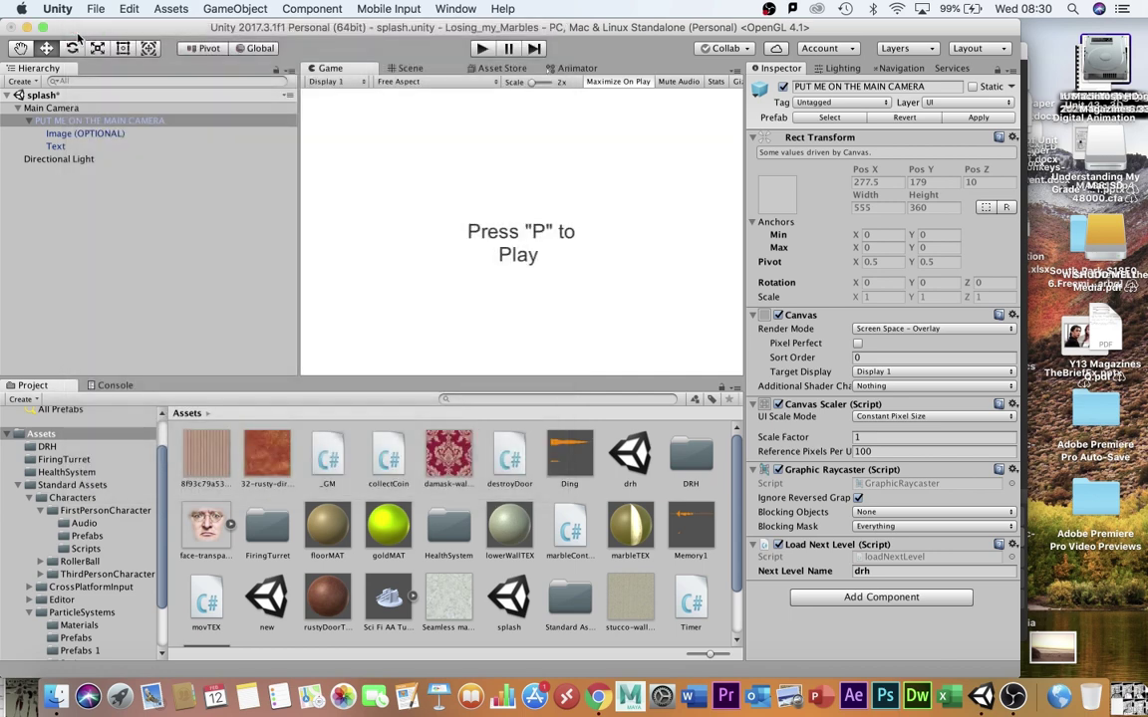
key("super+s")
Play-test the splash scene, start the drh level with P, look around in it and stop the game
left_click(482, 48)
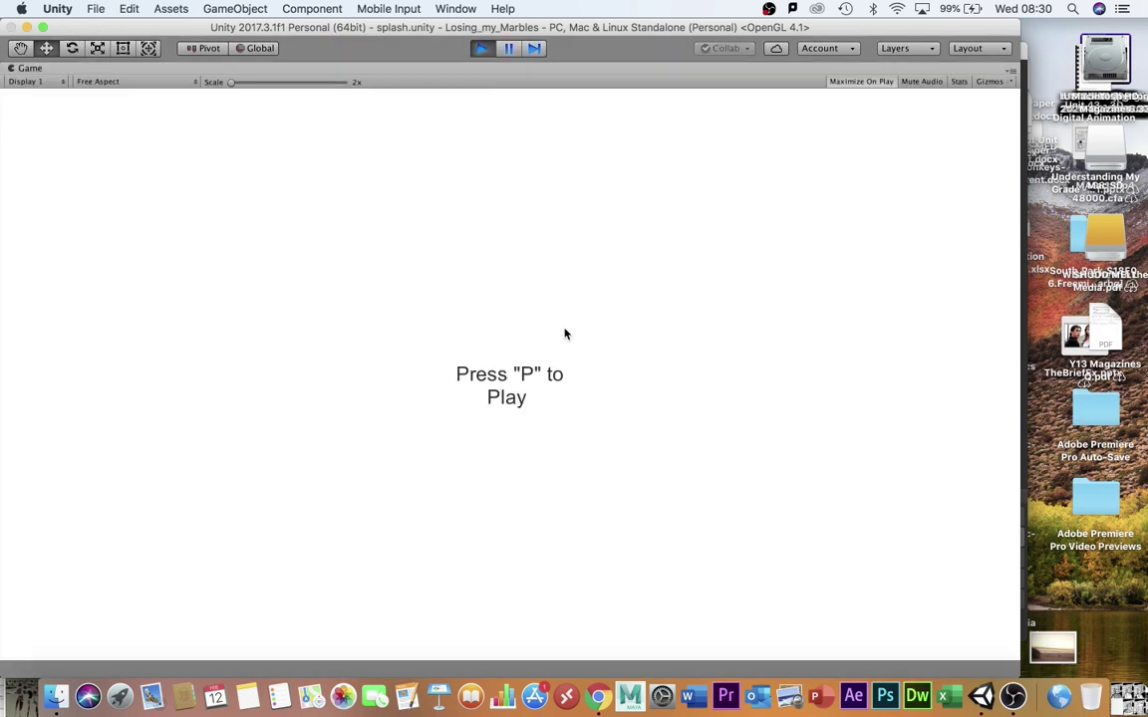
key("p")
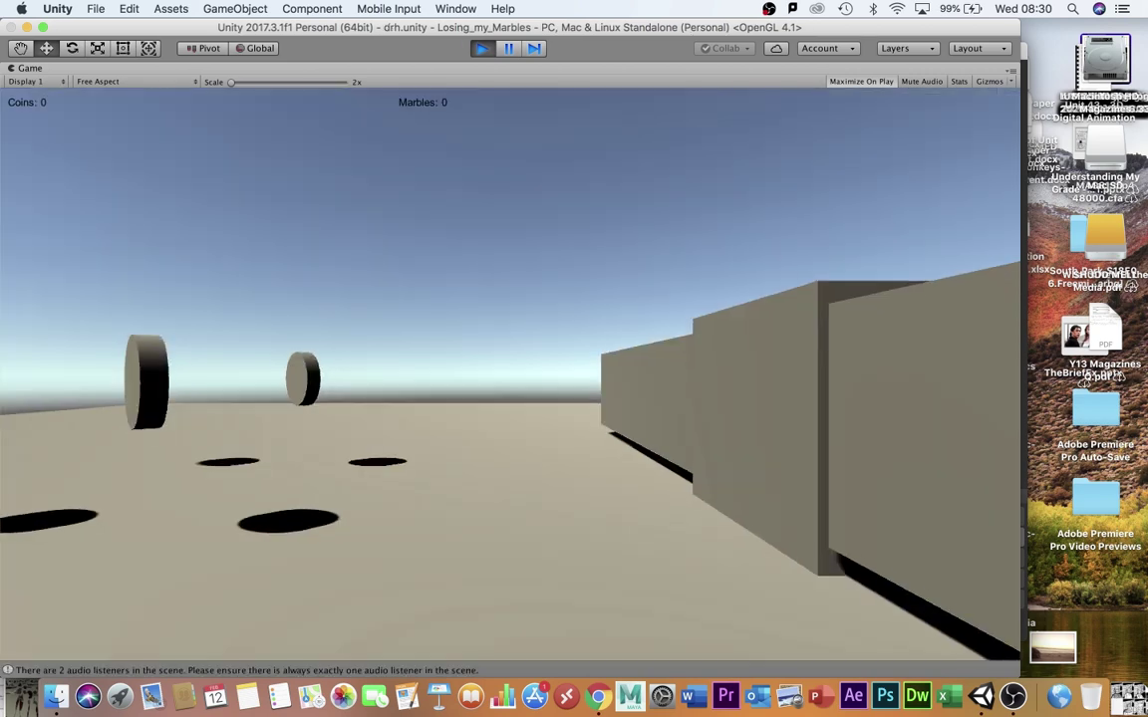
key("Up")
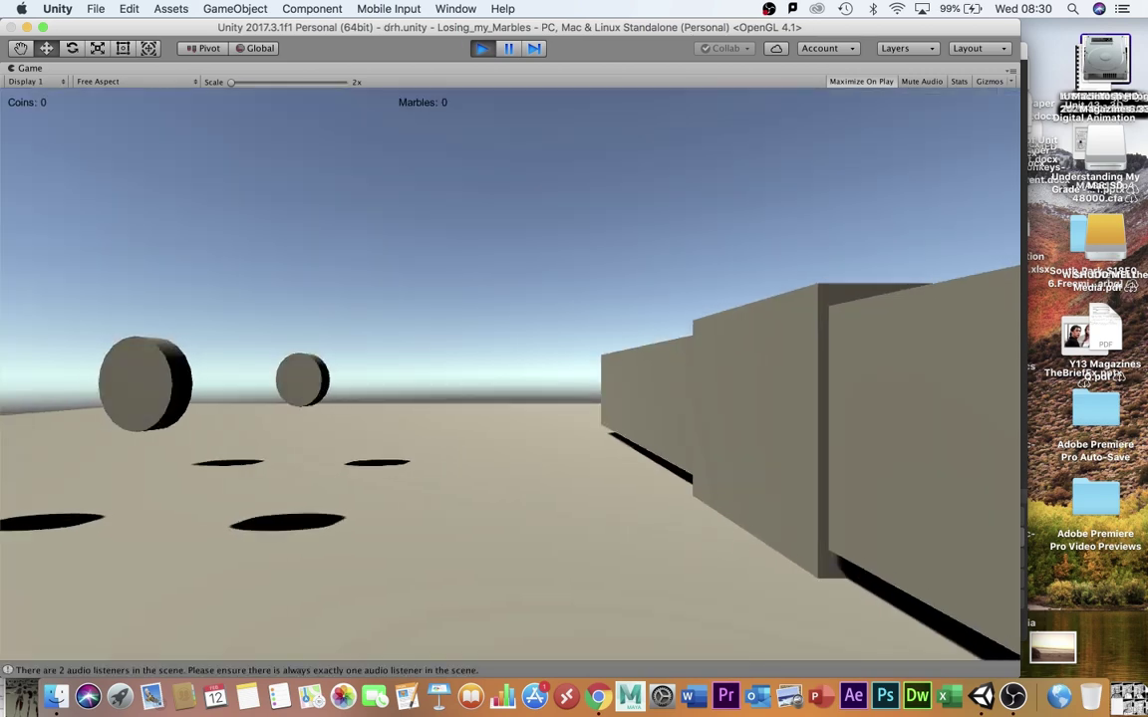
key("Left")
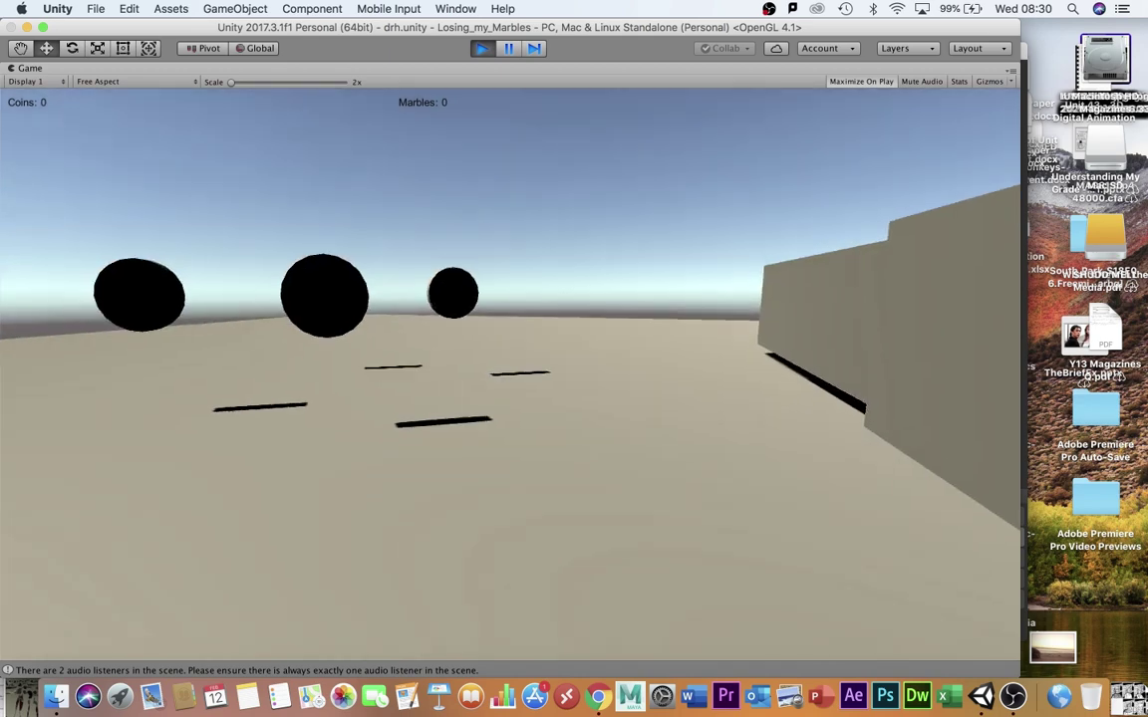
key("Right")
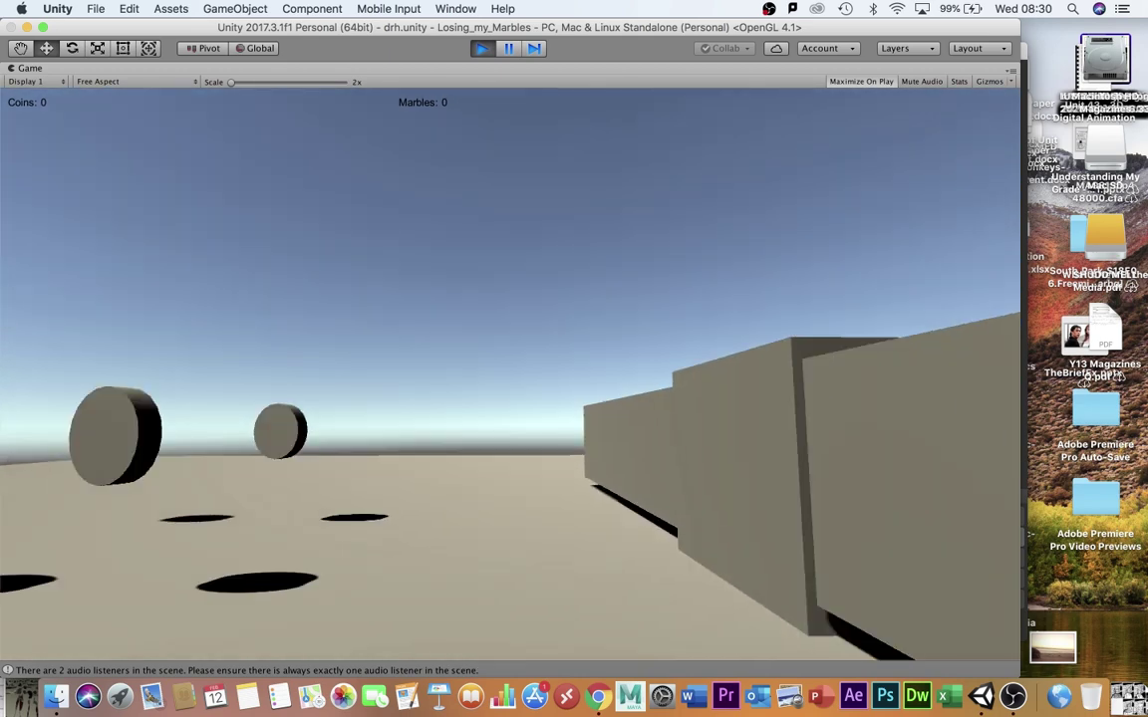
key("Left")
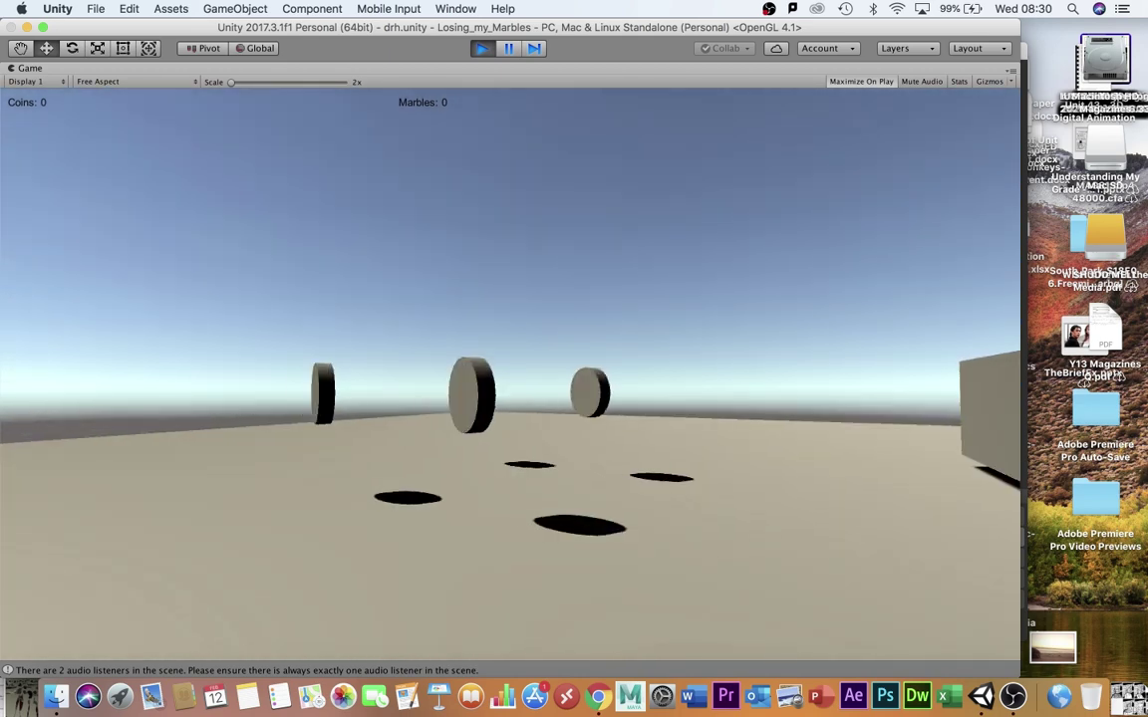
key("Right")
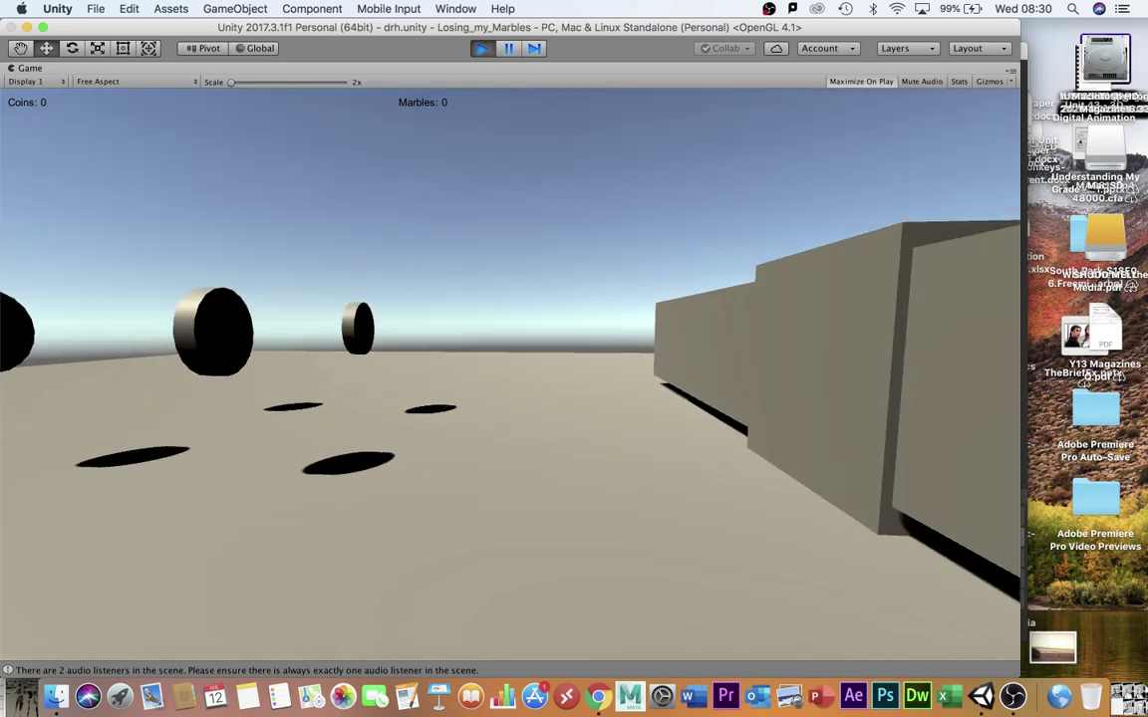
key("Left")
key("Right")
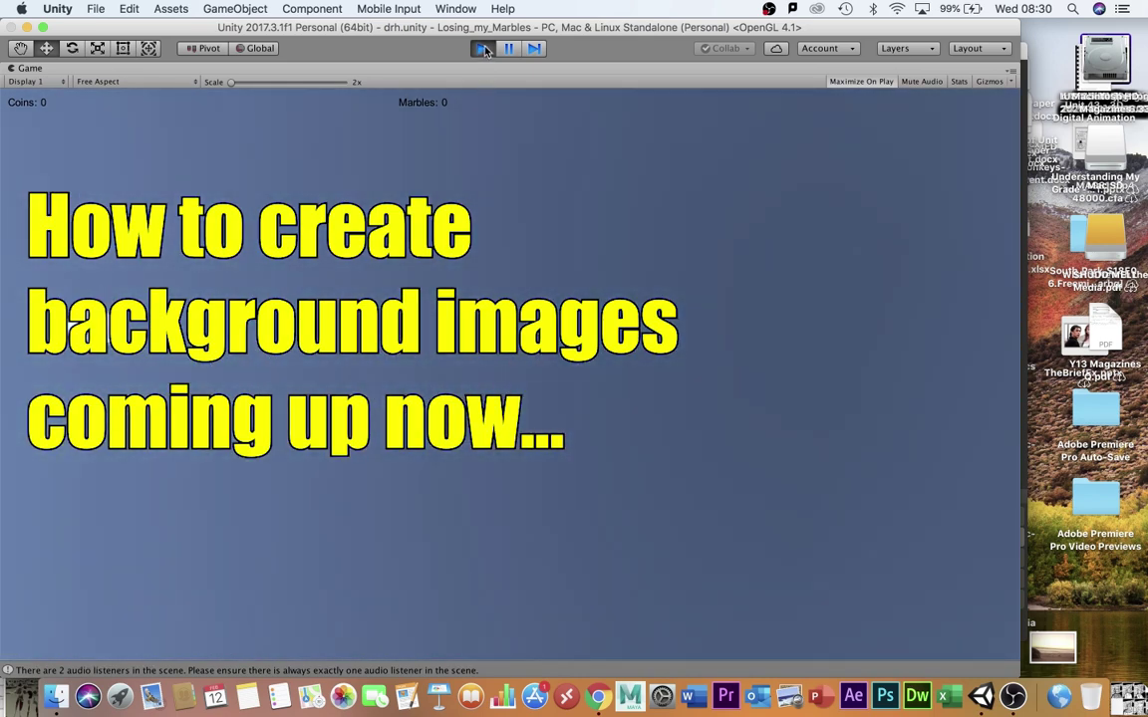
left_click(481, 48)
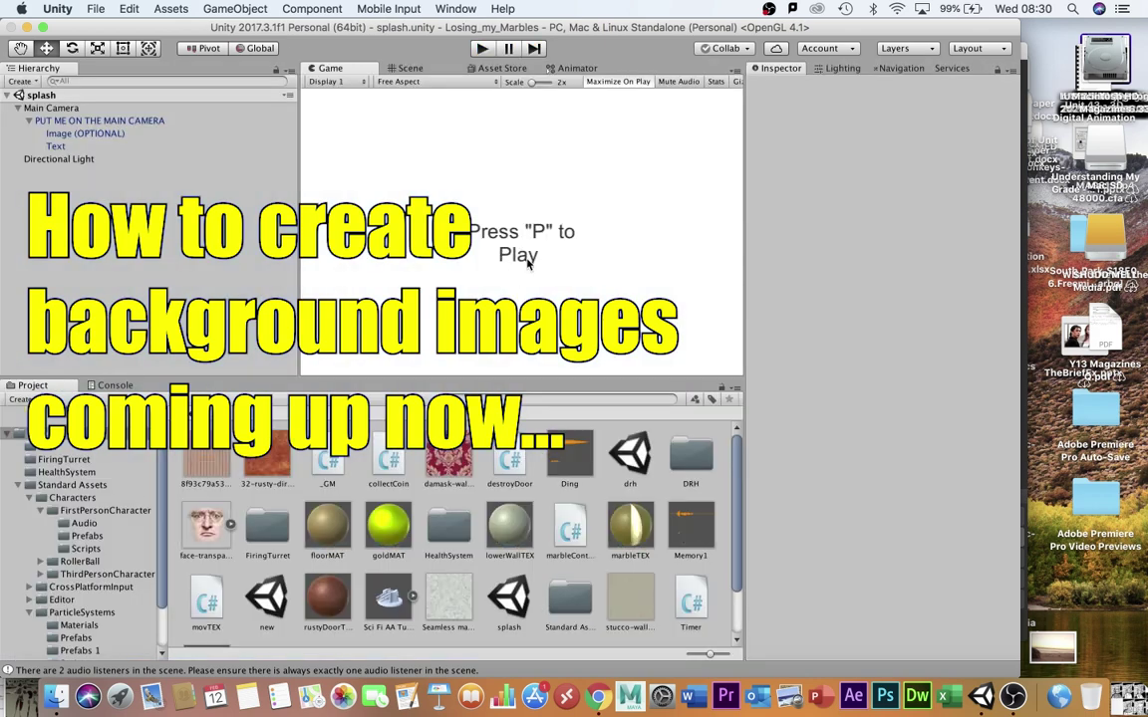